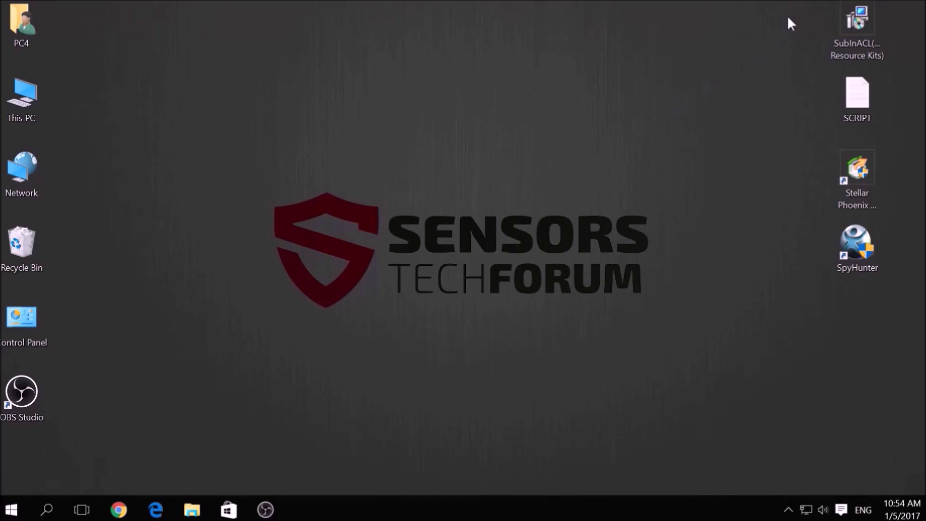
# Step: Launch System Configuration by running msconfig from the Run dialog
pyautogui.moveTo(789, 12); pyautogui.dragTo(879, 301)
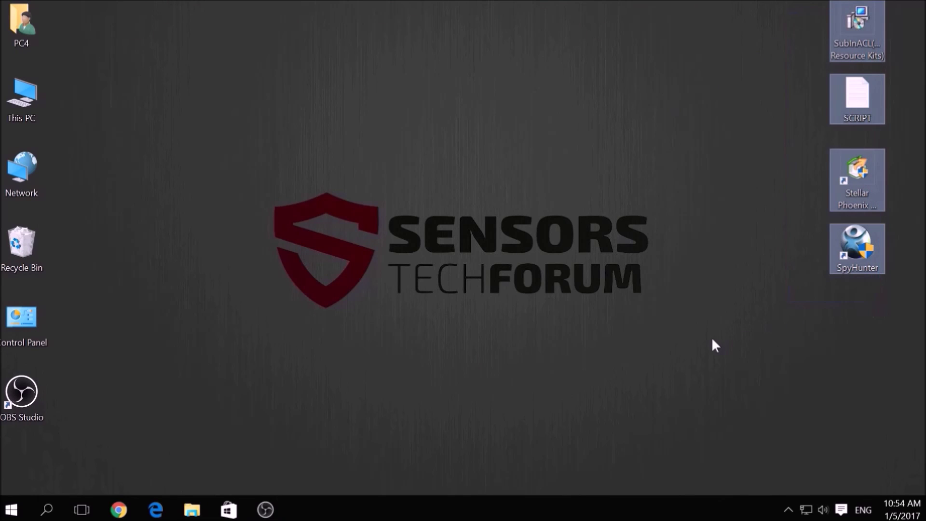
pyautogui.click(676, 343)
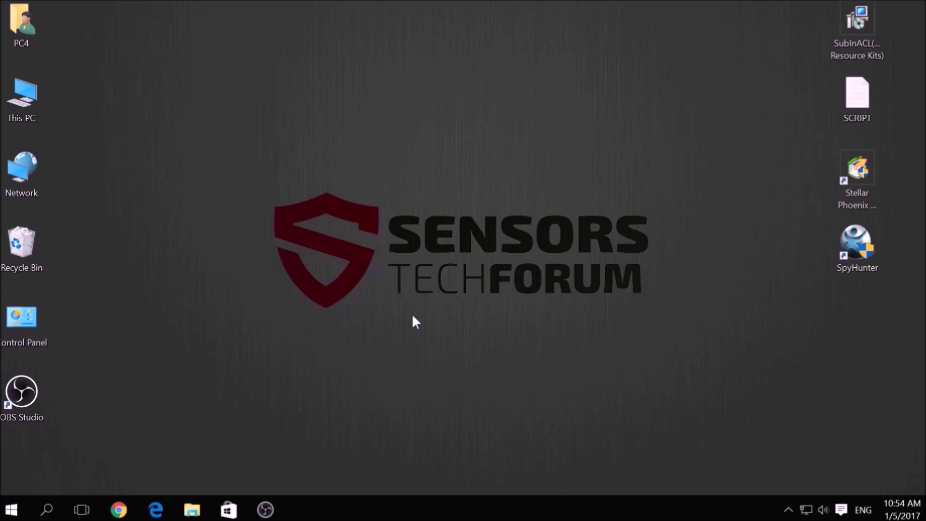
pyautogui.press('super+r')
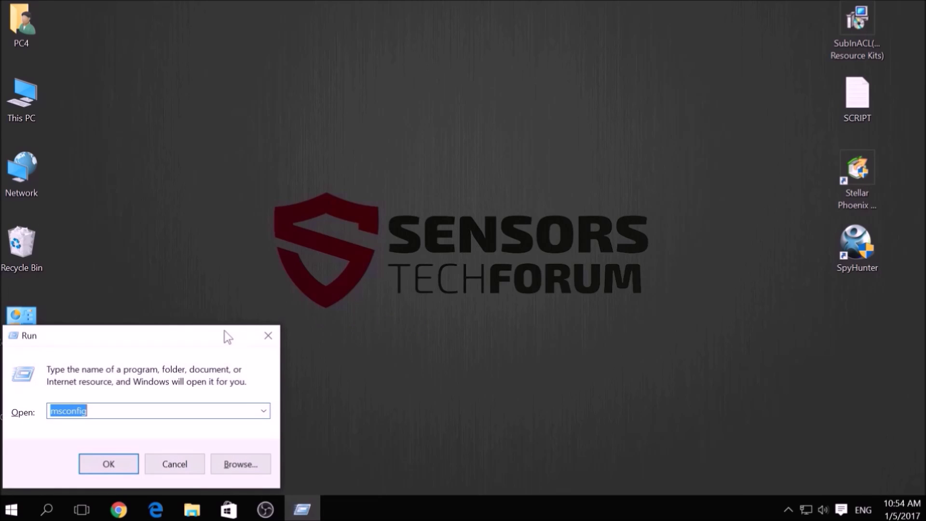
pyautogui.press('BackSpace')
pyautogui.moveTo(201, 333); pyautogui.dragTo(499, 203)
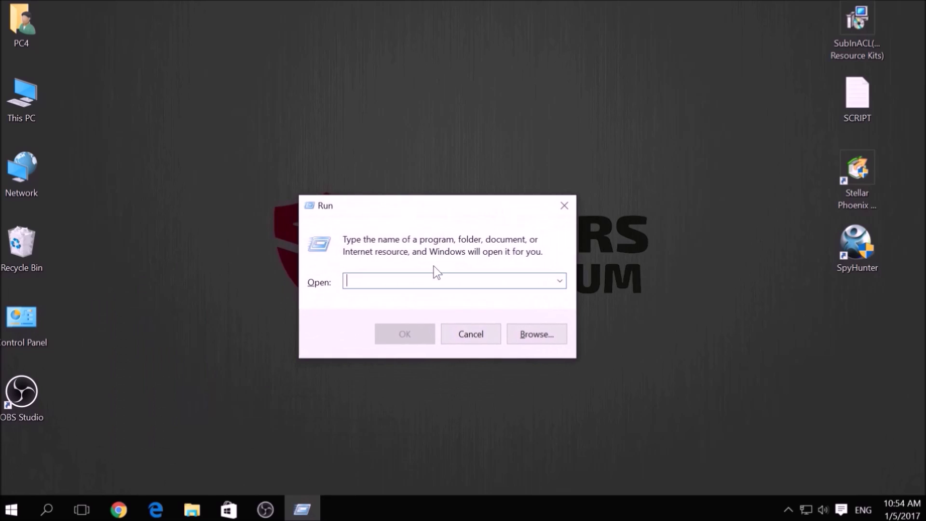
pyautogui.write('m')
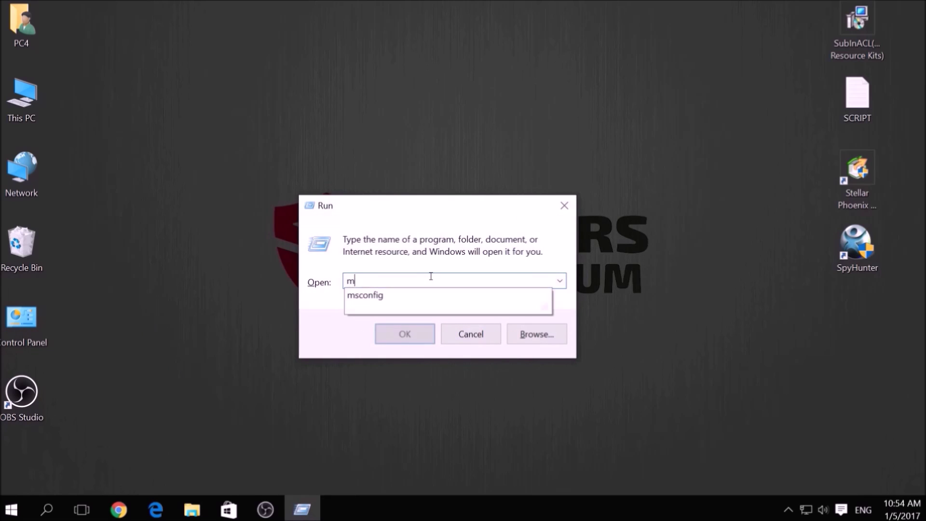
pyautogui.write('sconfig')
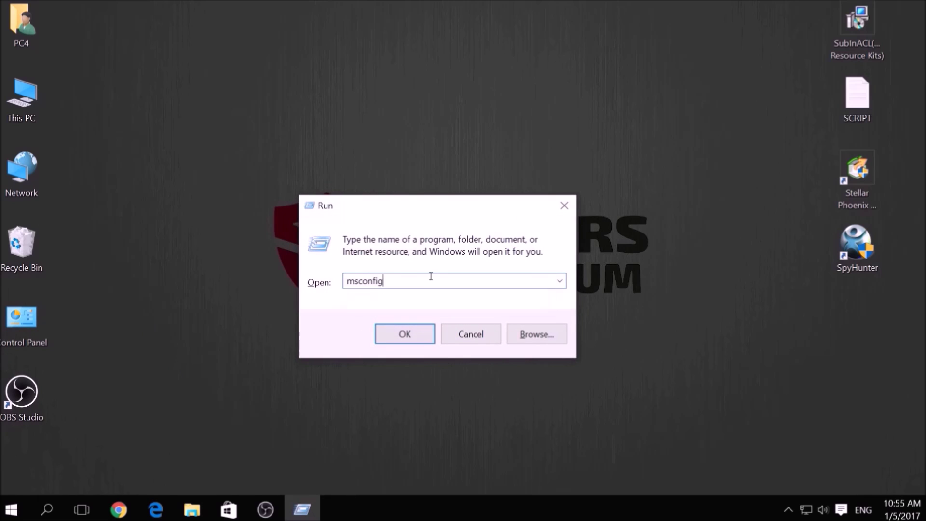
pyautogui.click(405, 332)
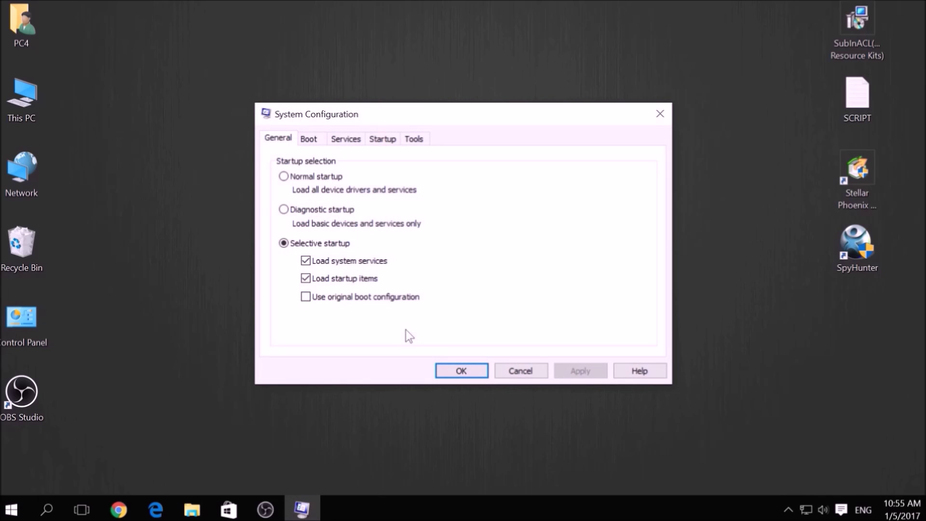
# Step: On the Boot tab, enable Safe boot with Network, then apply and confirm
pyautogui.click(319, 143)
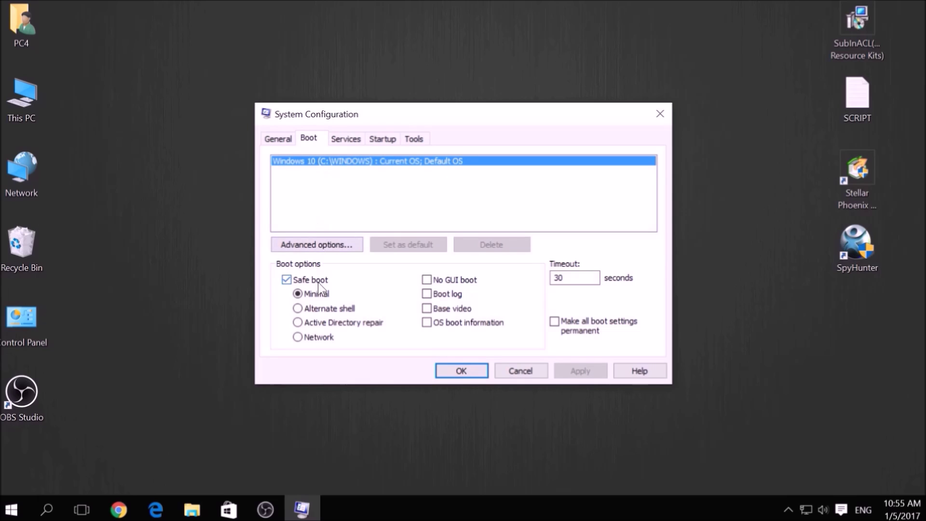
pyautogui.click(321, 337)
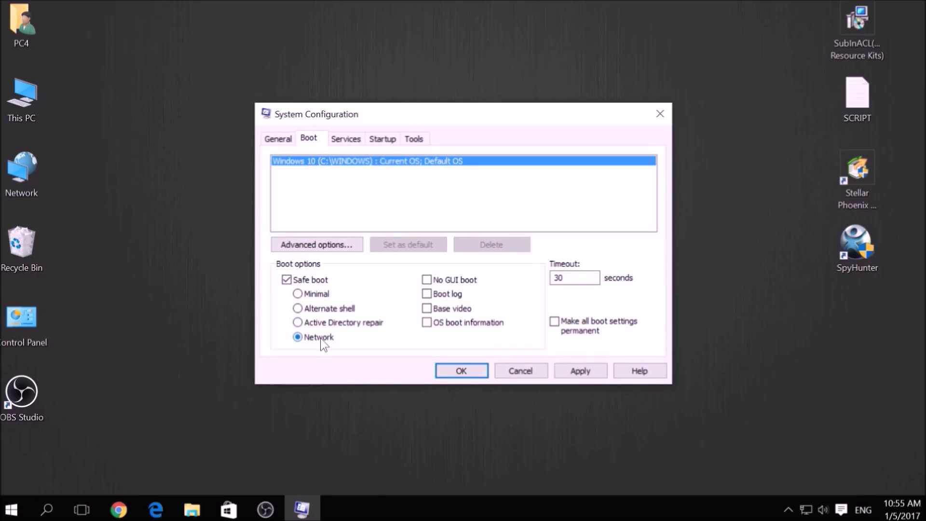
pyautogui.click(557, 366)
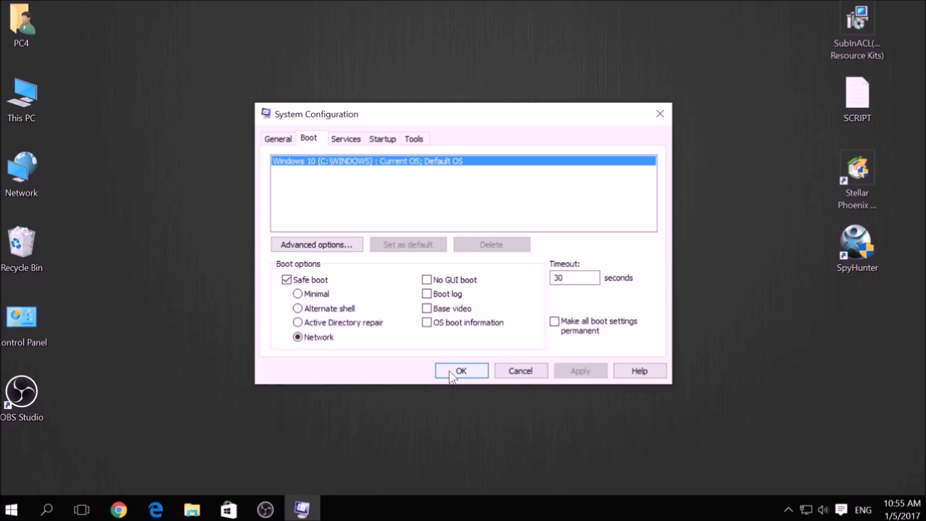
pyautogui.click(461, 371)
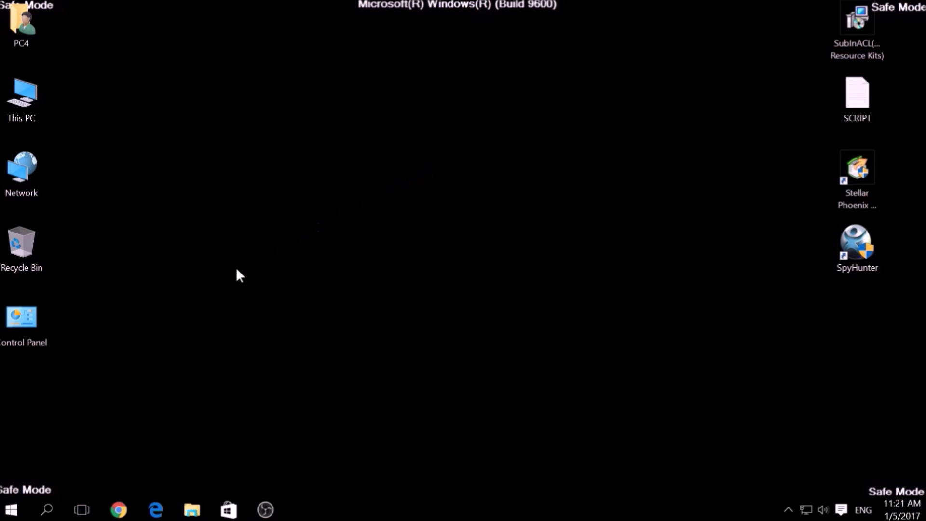
# Step: Open the SCRIPT file from the desktop in Notepad
pyautogui.moveTo(0, 462); pyautogui.dragTo(59, 493)
pyautogui.moveTo(861, 460); pyautogui.dragTo(925, 510)
pyautogui.click(845, 53)
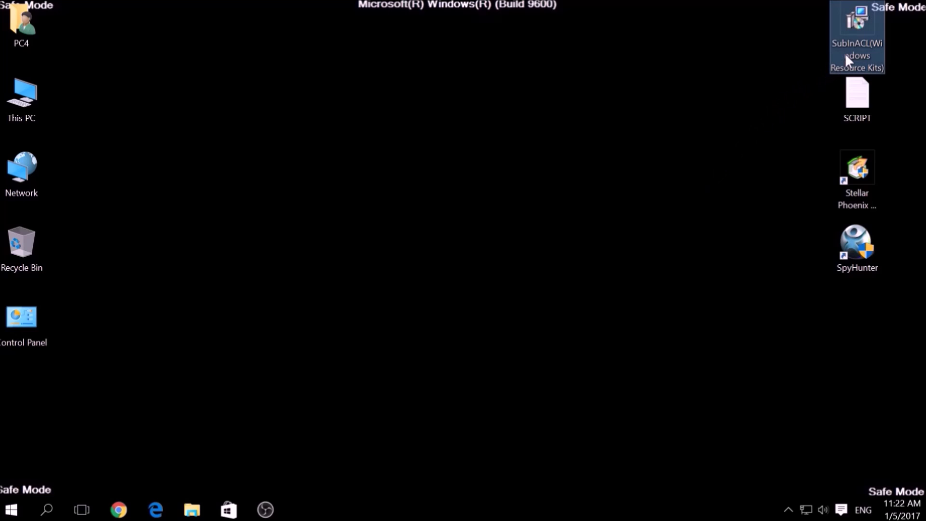
pyautogui.doubleClick(856, 88)
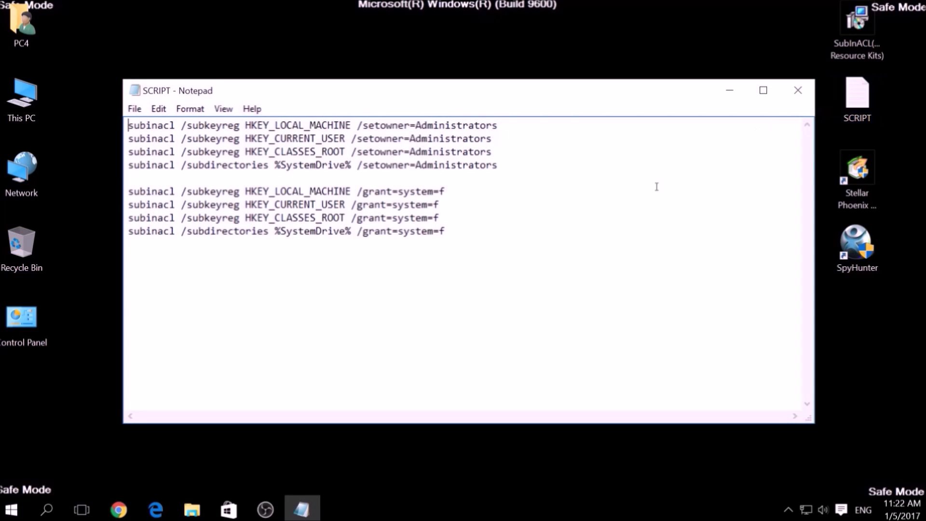
# Step: Copy all the subinacl commands in SCRIPT and minimize Notepad
pyautogui.moveTo(472, 240); pyautogui.dragTo(128, 123)
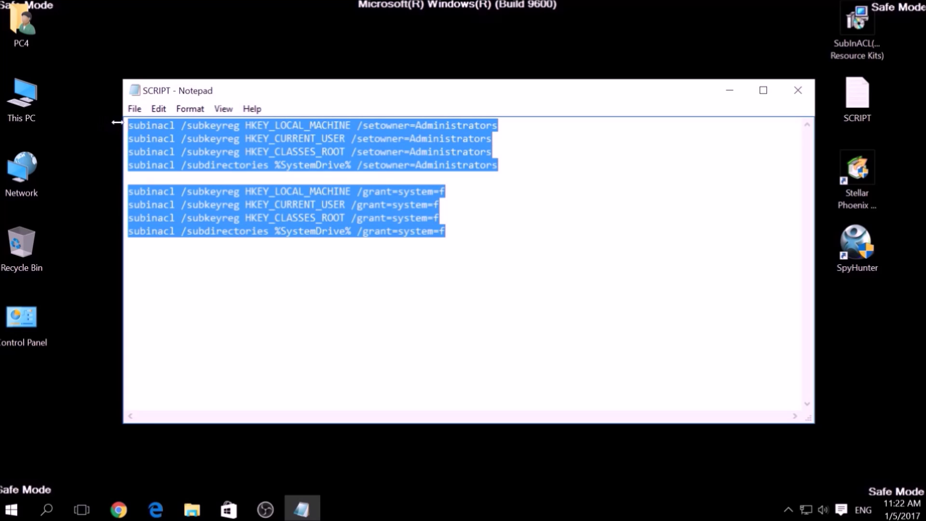
pyautogui.rightClick(248, 136)
pyautogui.click(279, 181)
pyautogui.click(279, 165)
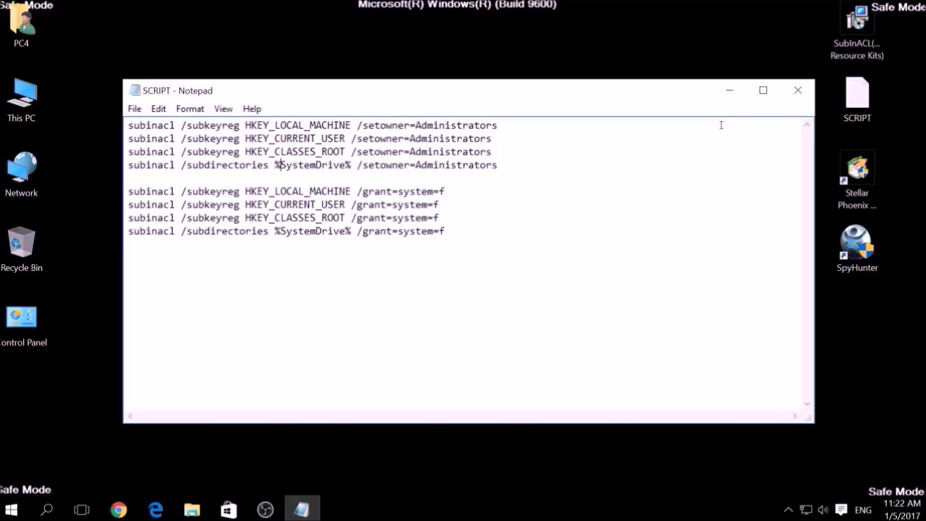
pyautogui.click(736, 95)
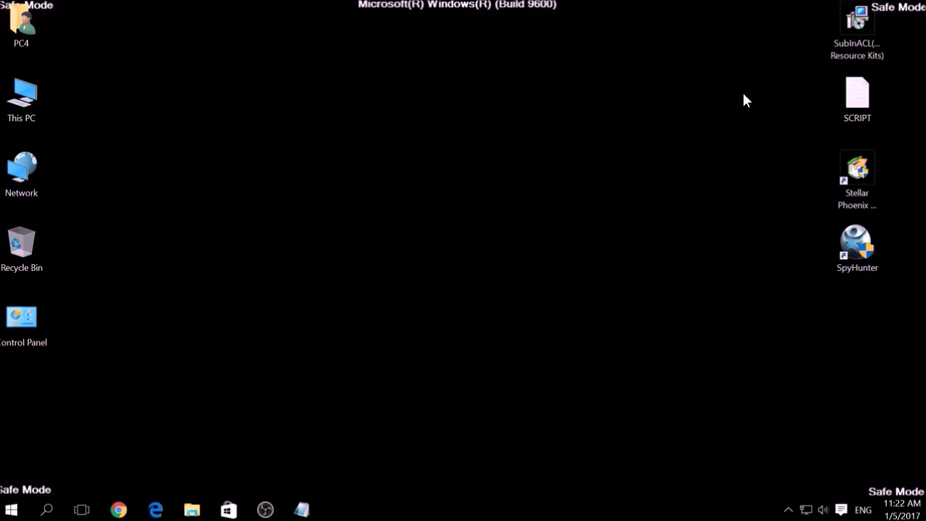
# Step: Install SubInAcl.exe to the default Windows Resource Kits Tools folder, accepting the license
pyautogui.doubleClick(846, 53)
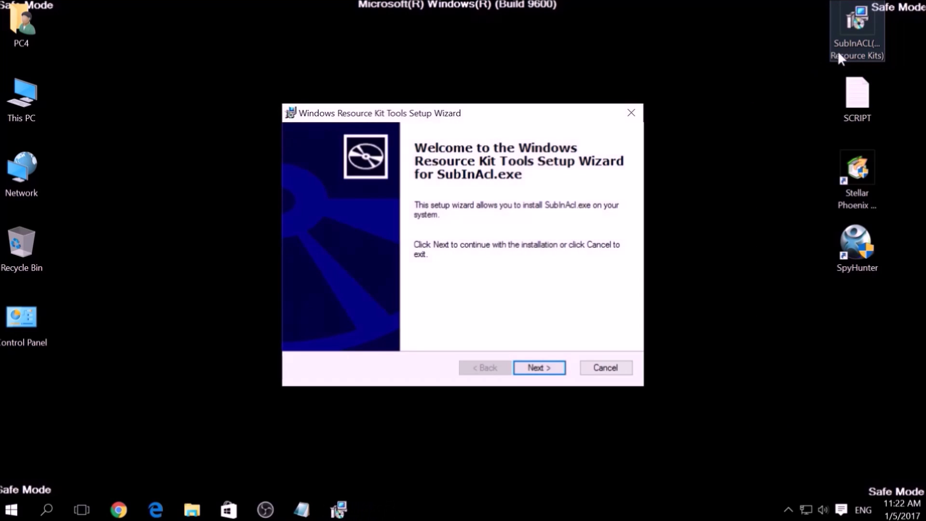
pyautogui.click(539, 366)
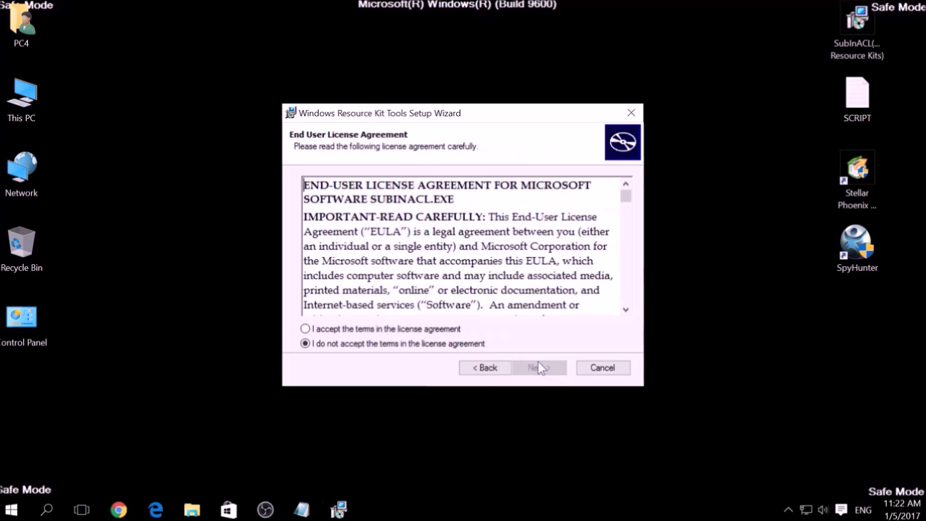
pyautogui.click(458, 330)
pyautogui.click(538, 368)
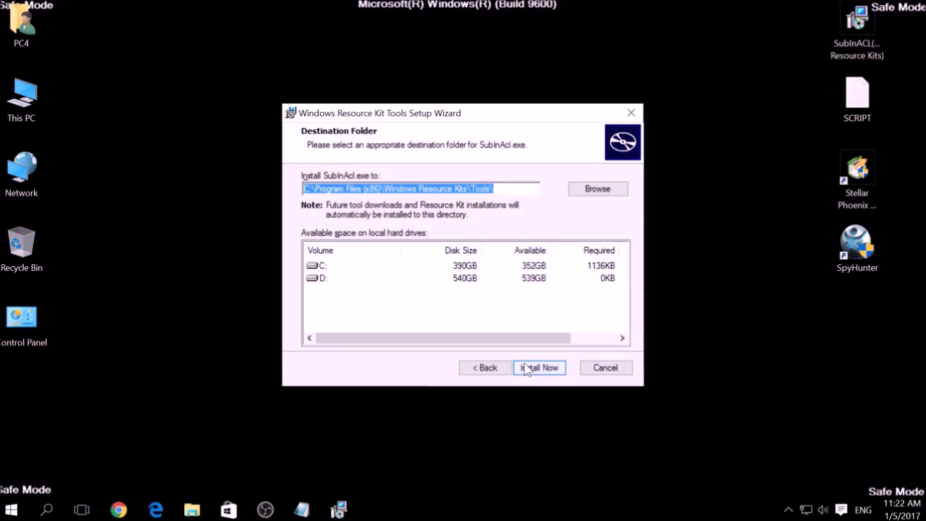
pyautogui.click(527, 369)
pyautogui.click(534, 370)
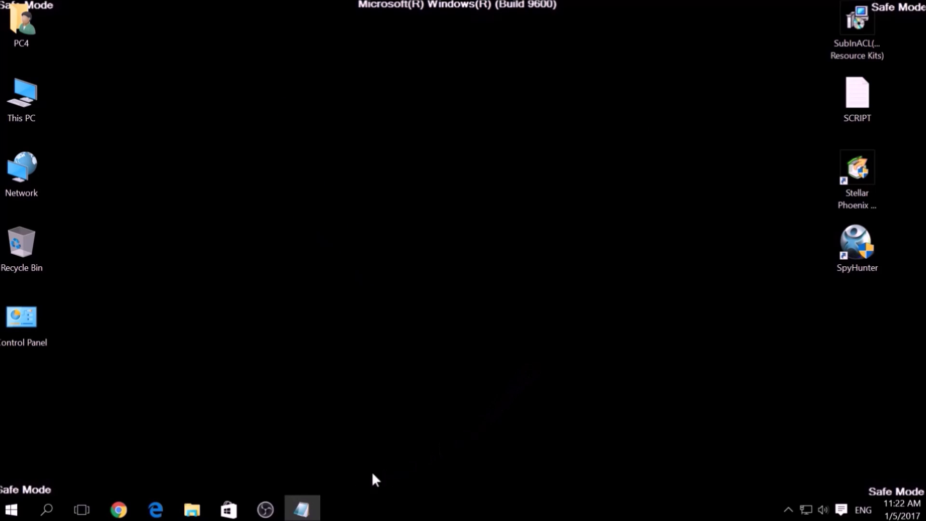
# Step: Restore the SCRIPT Notepad window and start Save As with the Desktop as location
pyautogui.click(311, 502)
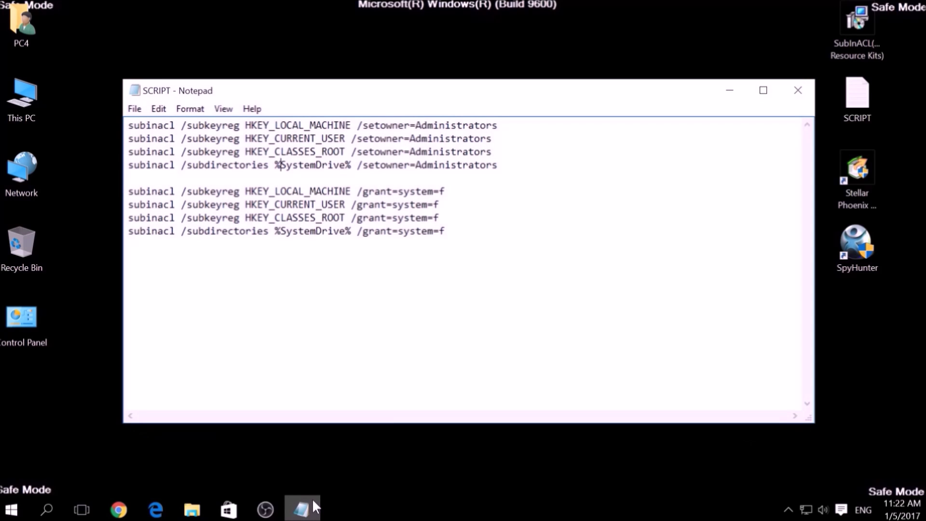
pyautogui.moveTo(447, 234); pyautogui.dragTo(127, 119)
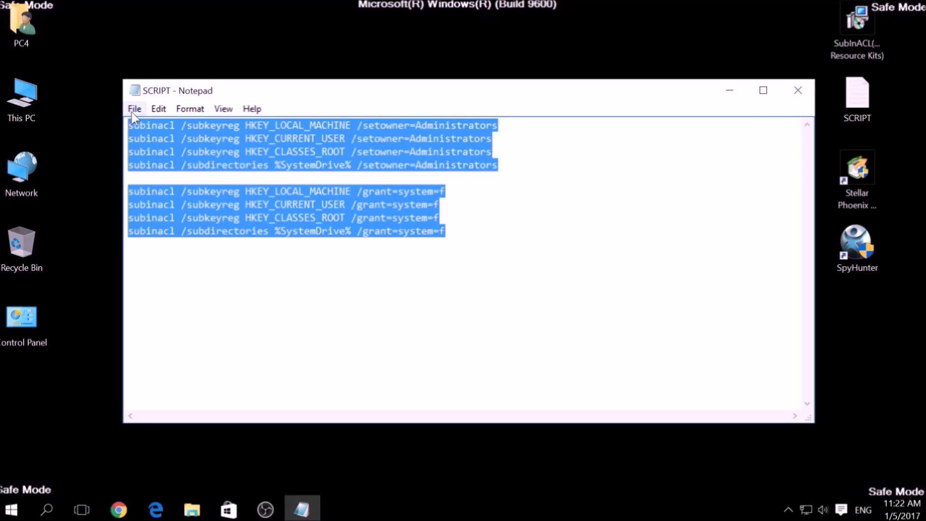
pyautogui.click(133, 109)
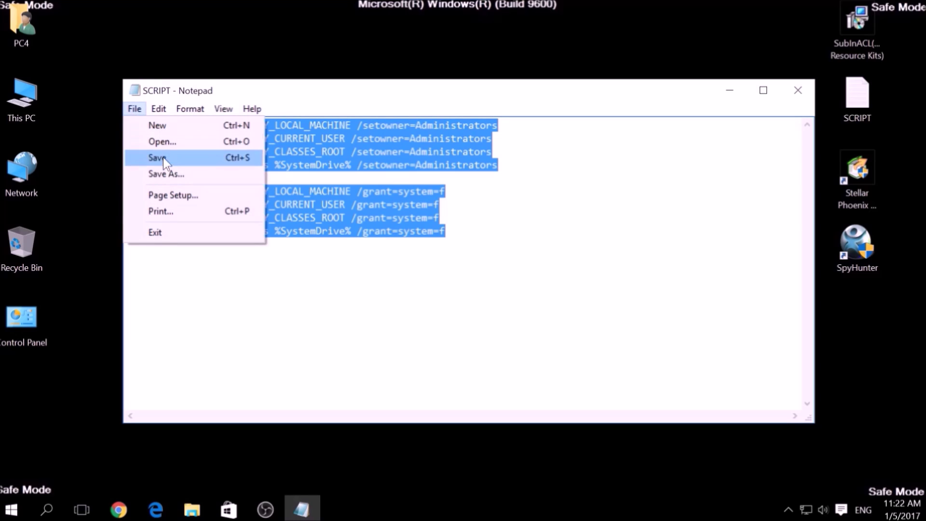
pyautogui.click(169, 173)
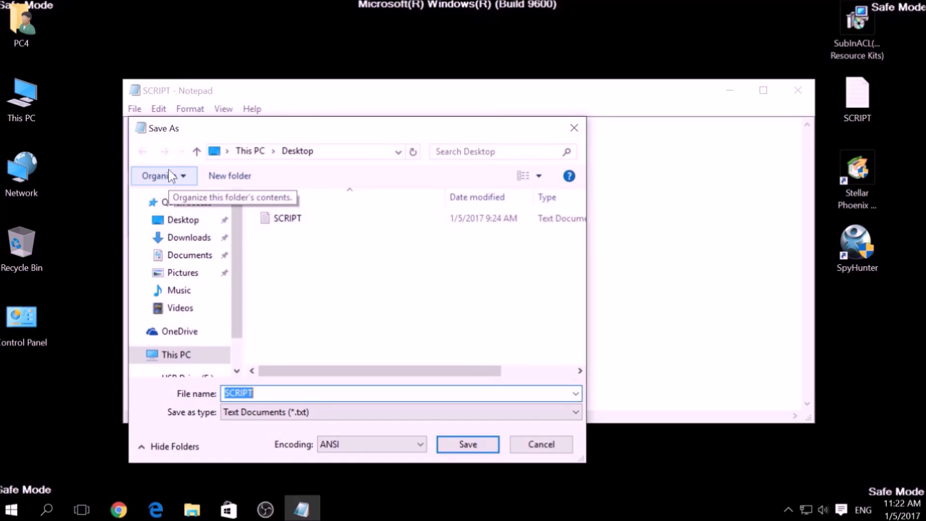
pyautogui.click(180, 223)
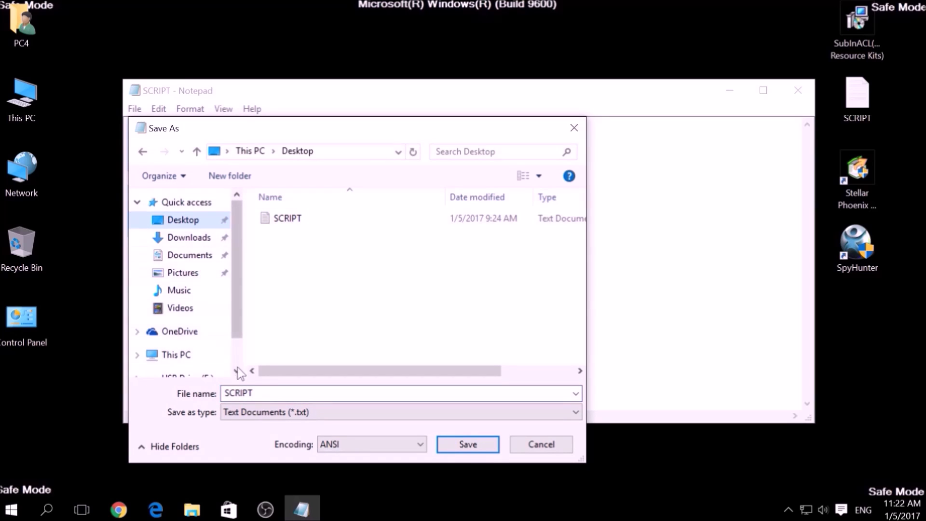
# Step: Name the file FIX.BAT and set the save type to All Files
pyautogui.doubleClick(251, 391)
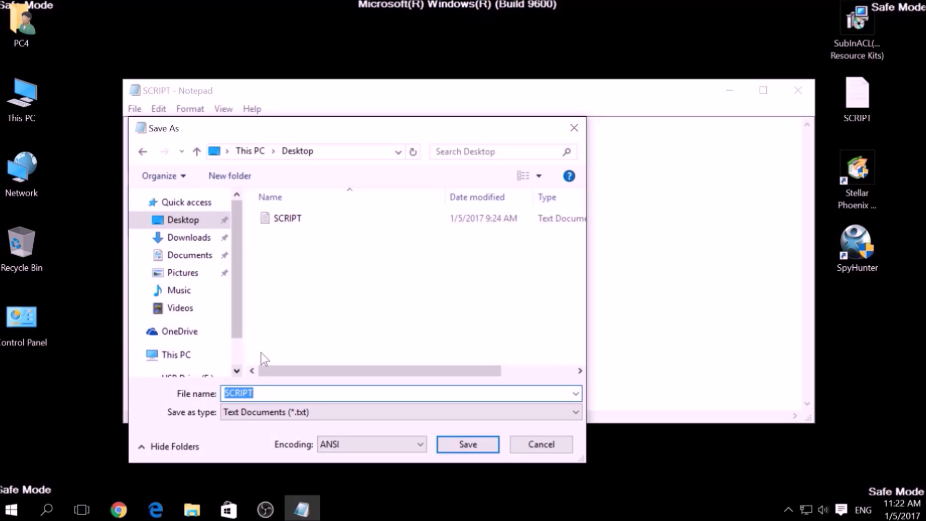
pyautogui.write('FIX')
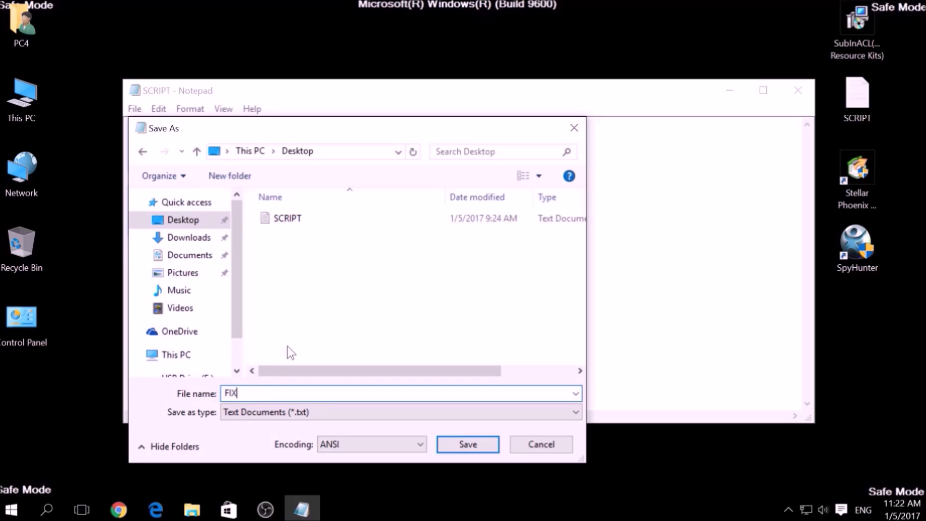
pyautogui.write('.BAT')
pyautogui.moveTo(256, 393); pyautogui.dragTo(240, 393)
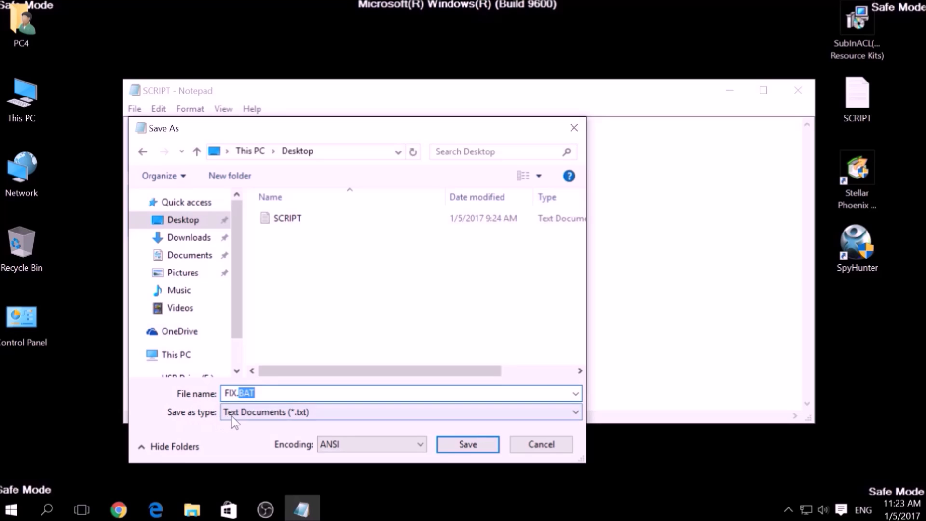
pyautogui.click(247, 414)
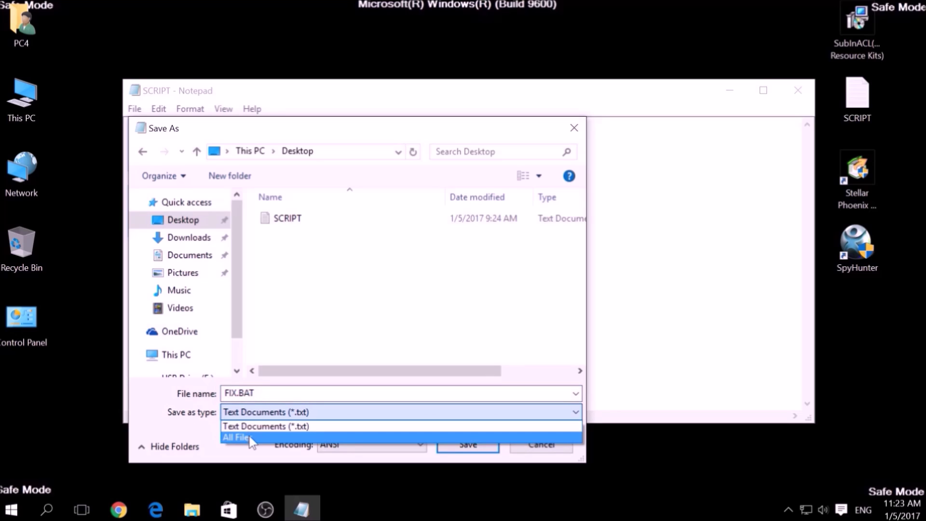
pyautogui.click(250, 438)
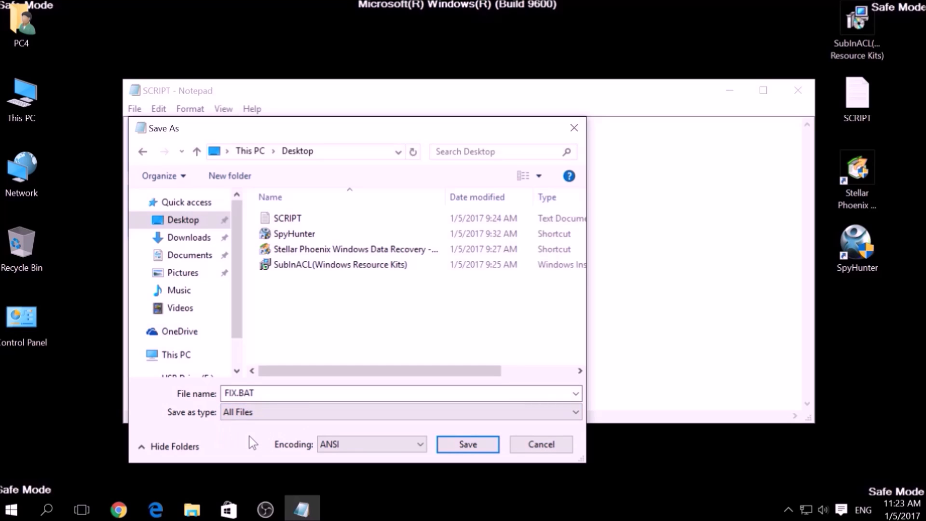
# Step: Save FIX.BAT, close Notepad, and copy the FIX file from the desktop
pyautogui.click(457, 440)
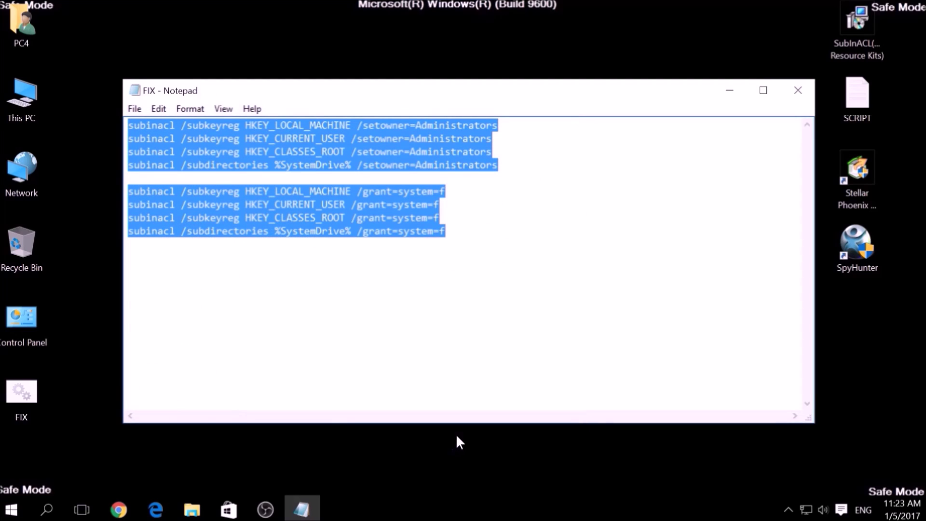
pyautogui.click(798, 90)
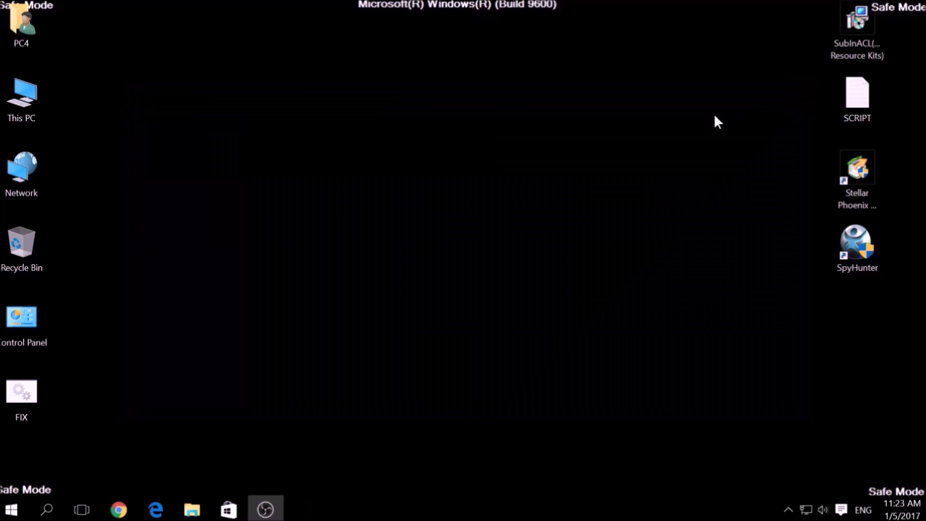
pyautogui.rightClick(28, 383)
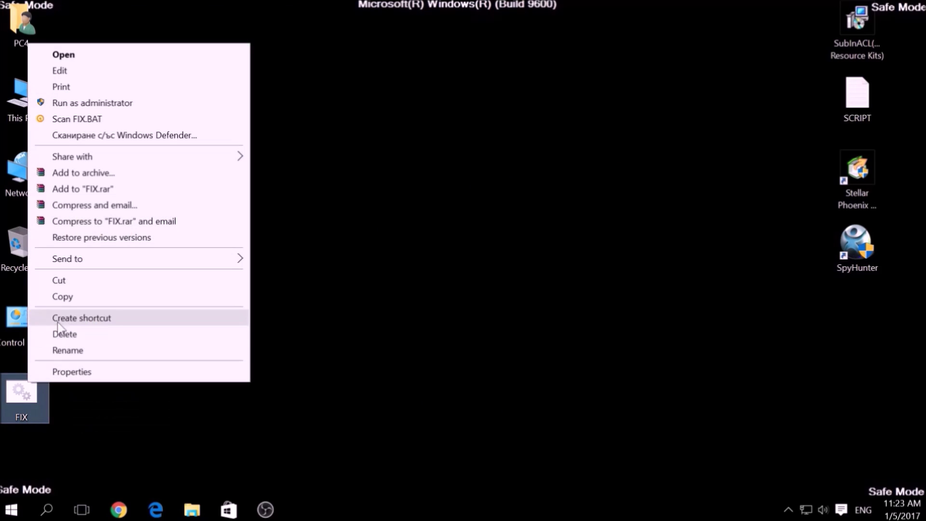
pyautogui.click(68, 295)
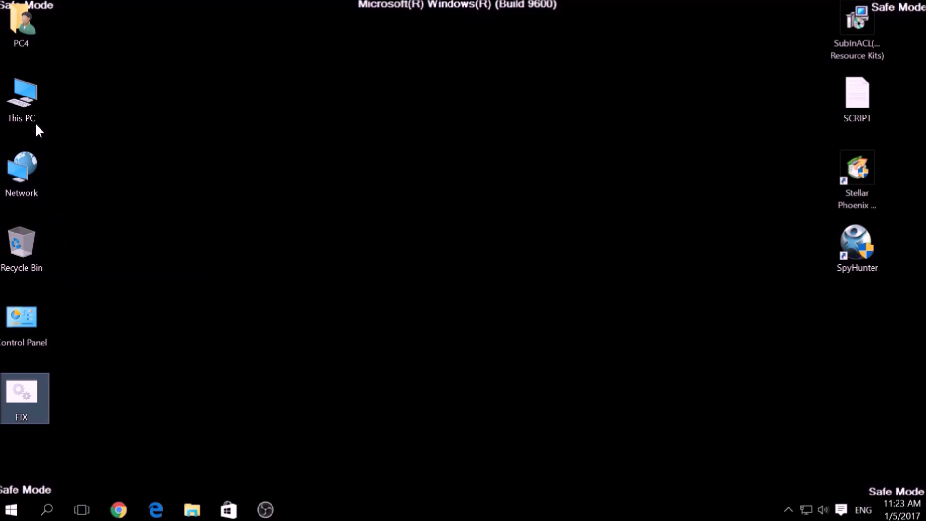
# Step: Browse to C:\Program Files (x86)\Windows Resource Kits\Tools in File Explorer
pyautogui.doubleClick(36, 100)
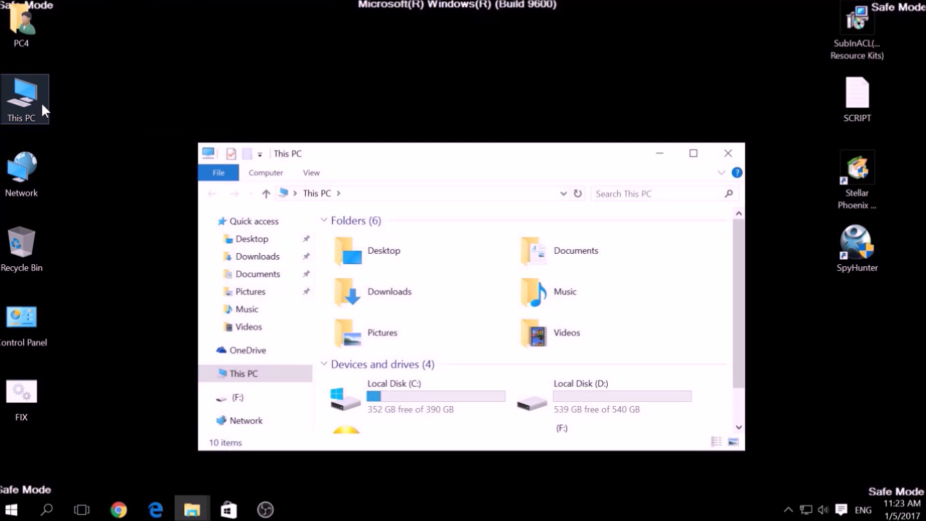
pyautogui.doubleClick(346, 394)
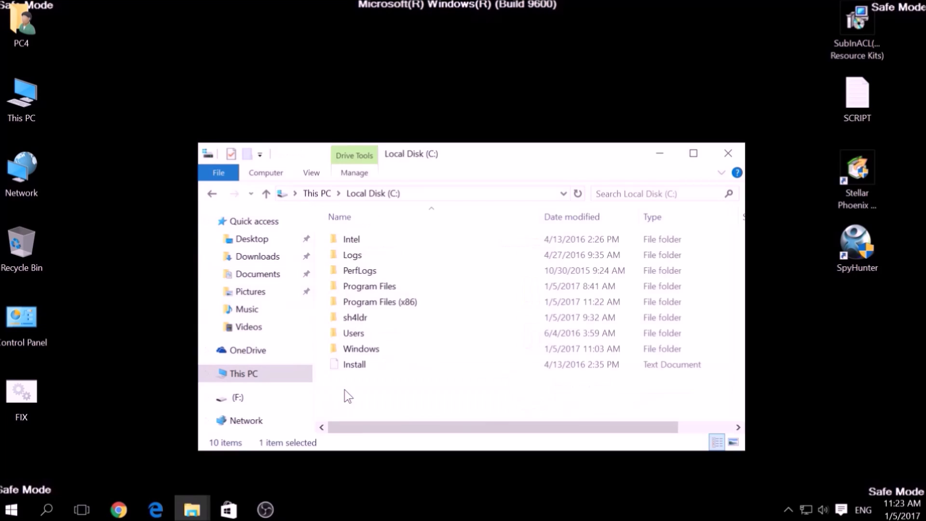
pyautogui.doubleClick(370, 302)
pyautogui.click(368, 303)
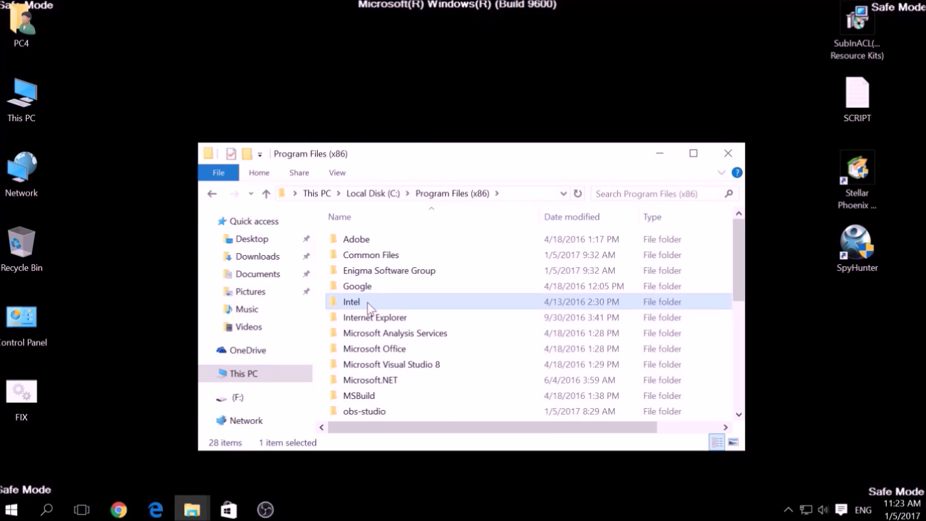
pyautogui.press('w')
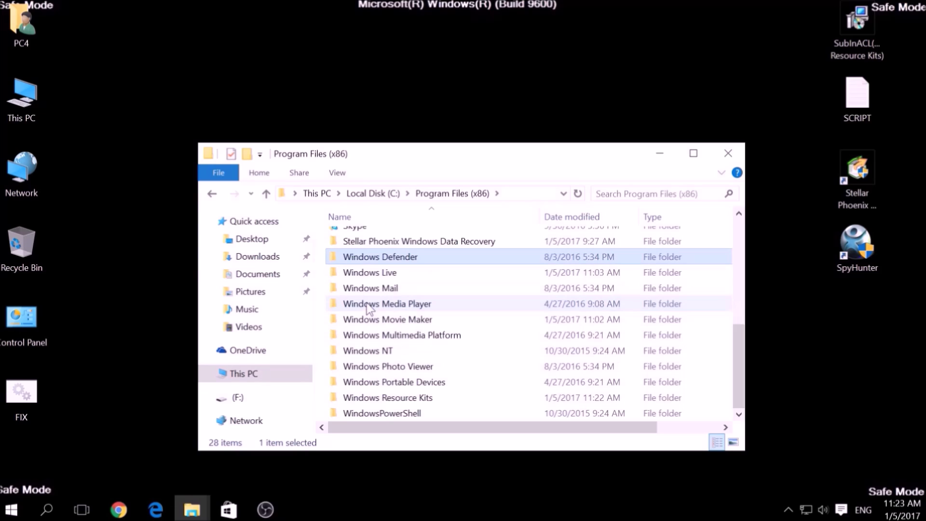
pyautogui.doubleClick(381, 399)
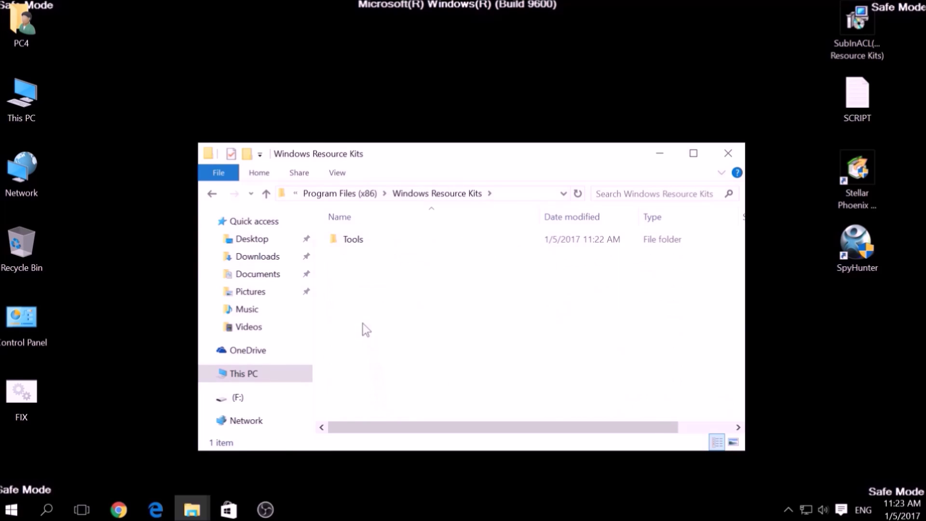
pyautogui.doubleClick(347, 240)
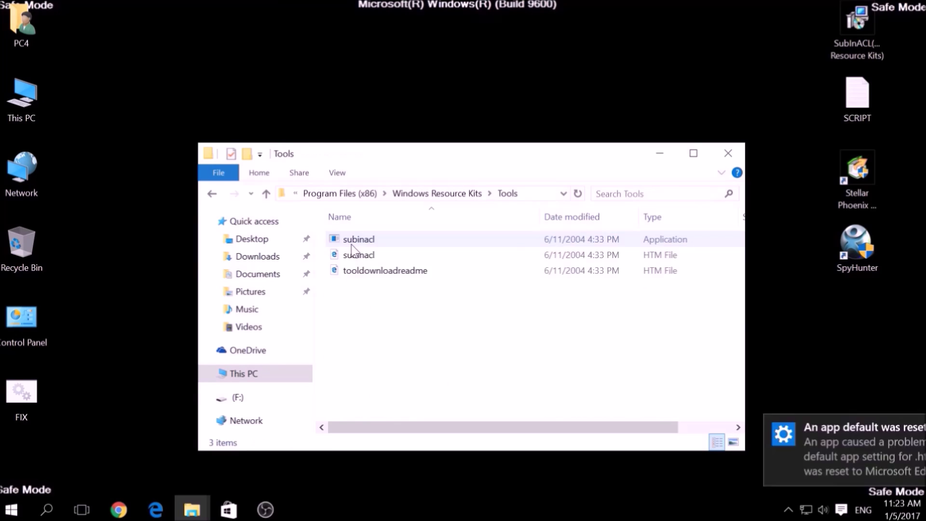
# Step: Paste FIX into Tools with administrator permission and close Explorer
pyautogui.rightClick(350, 300)
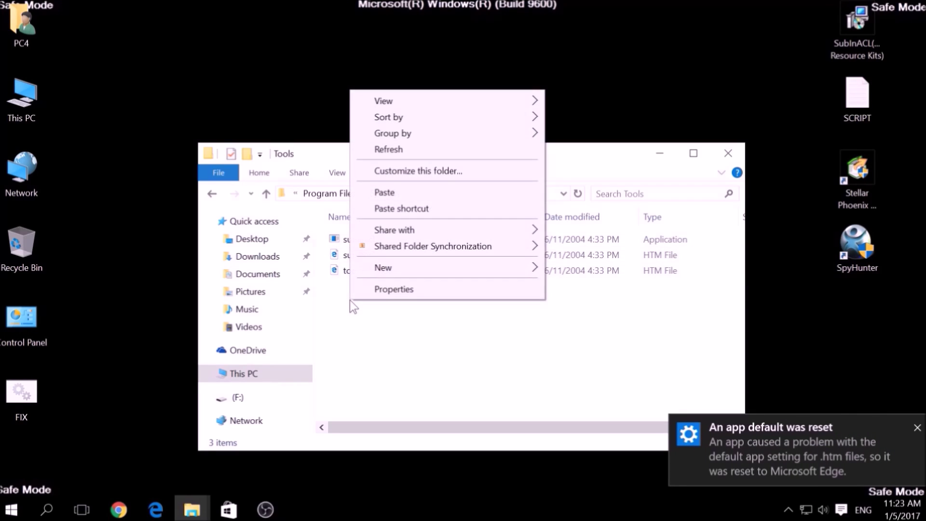
pyautogui.click(378, 195)
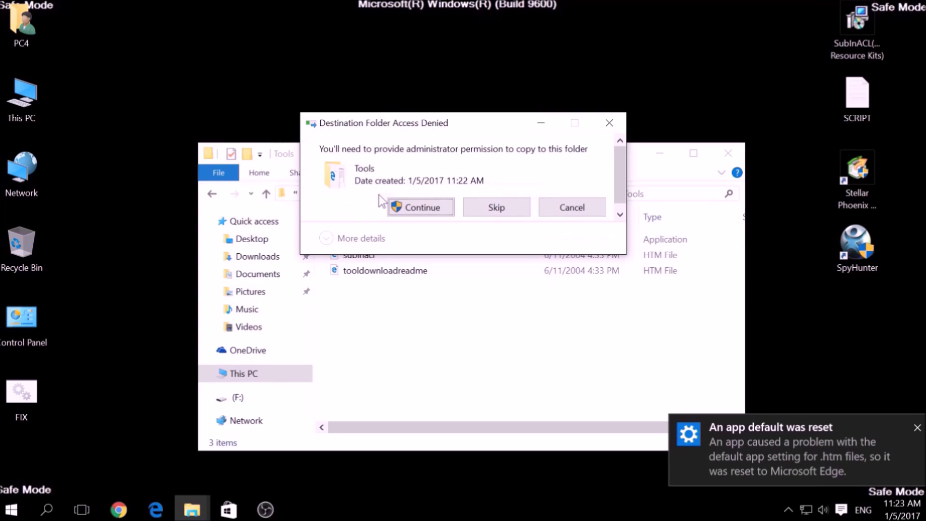
pyautogui.click(408, 208)
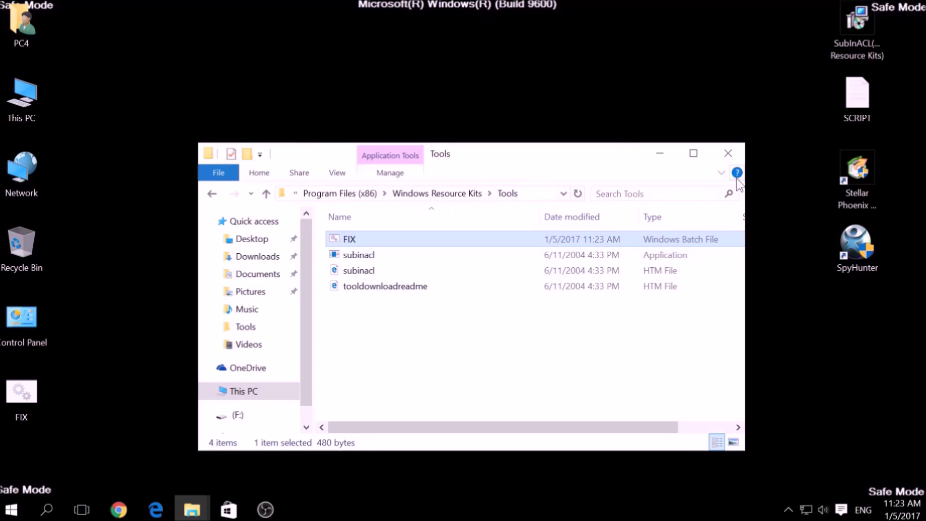
pyautogui.click(729, 155)
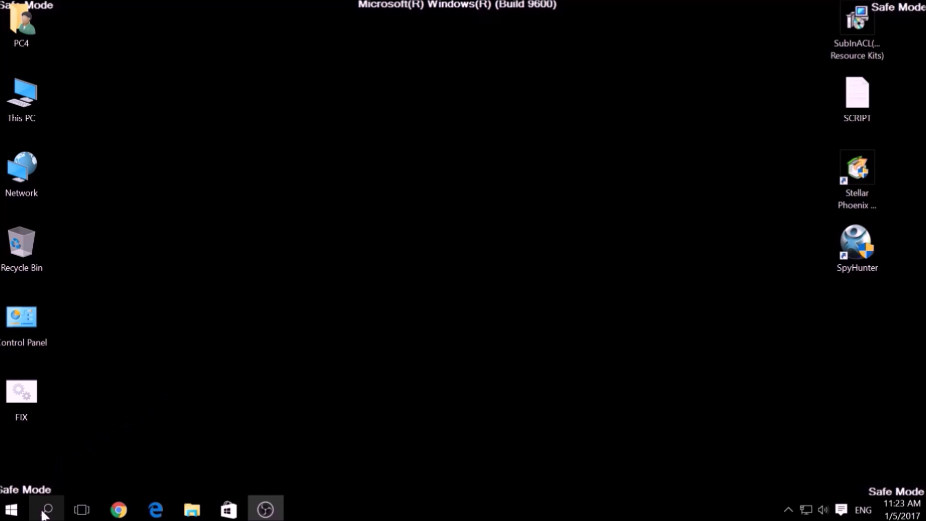
# Step: Open Command Prompt as administrator via a cmd search
pyautogui.click(45, 512)
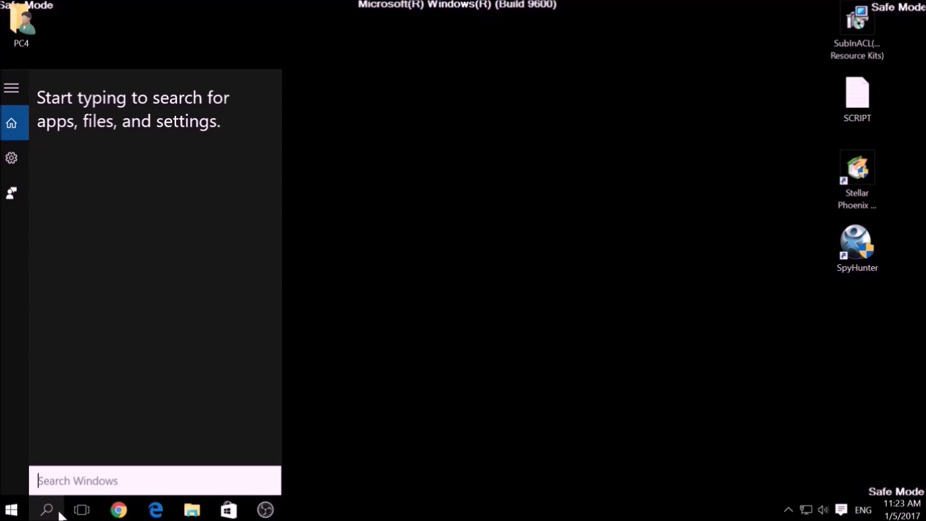
pyautogui.write('cmd')
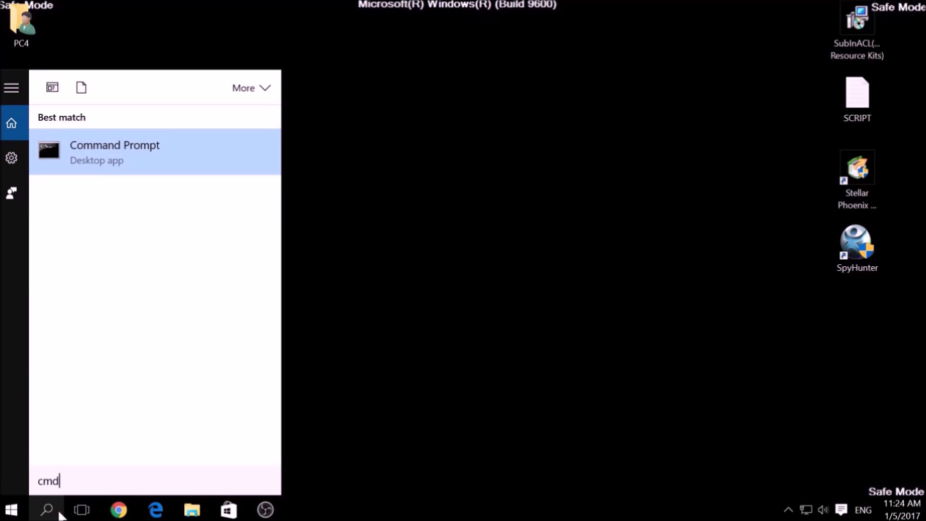
pyautogui.rightClick(104, 164)
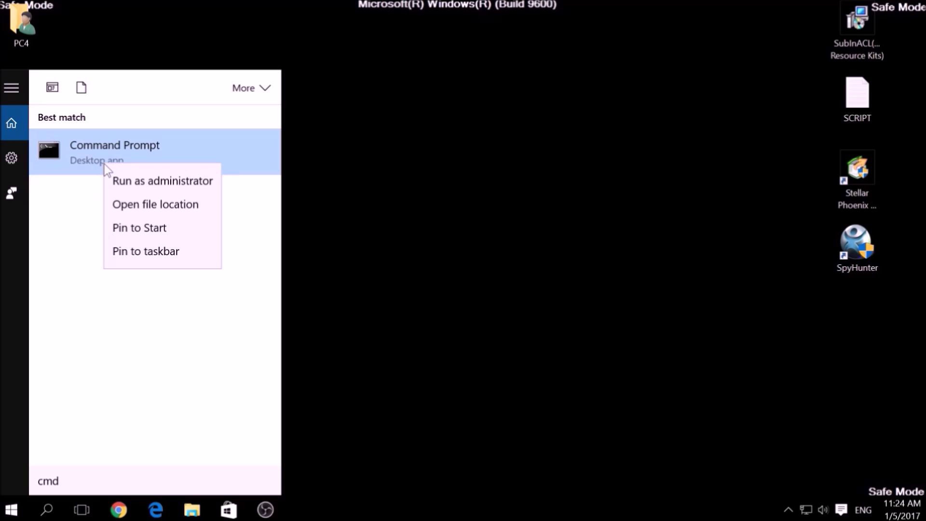
pyautogui.click(131, 185)
pyautogui.click(195, 149)
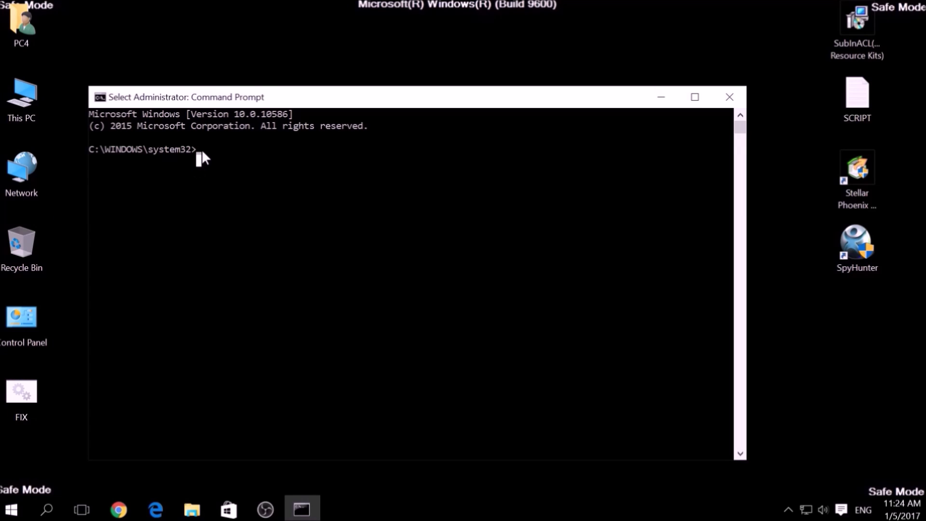
# Step: Change directory to C:\Program Files (x86)\Windows Resource Kits\Tools
pyautogui.write('CD')
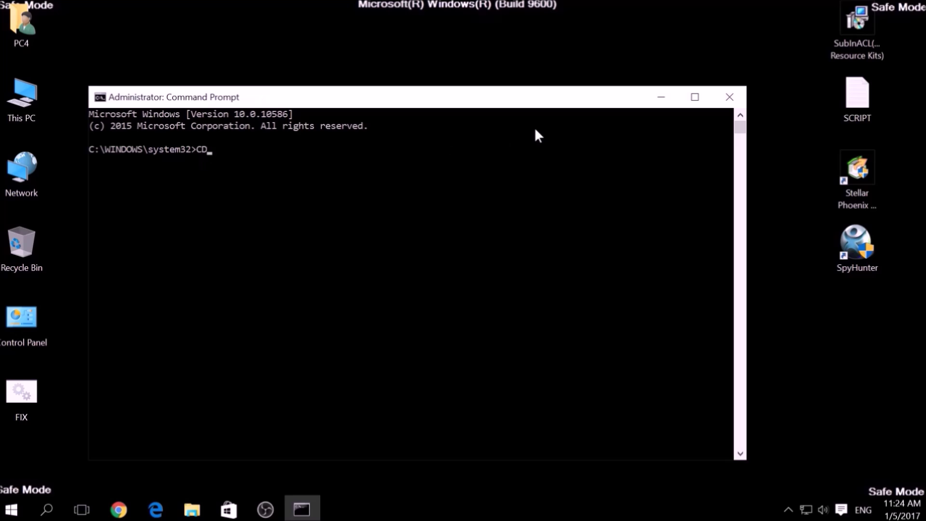
pyautogui.write(' C:\\Program Files (X')
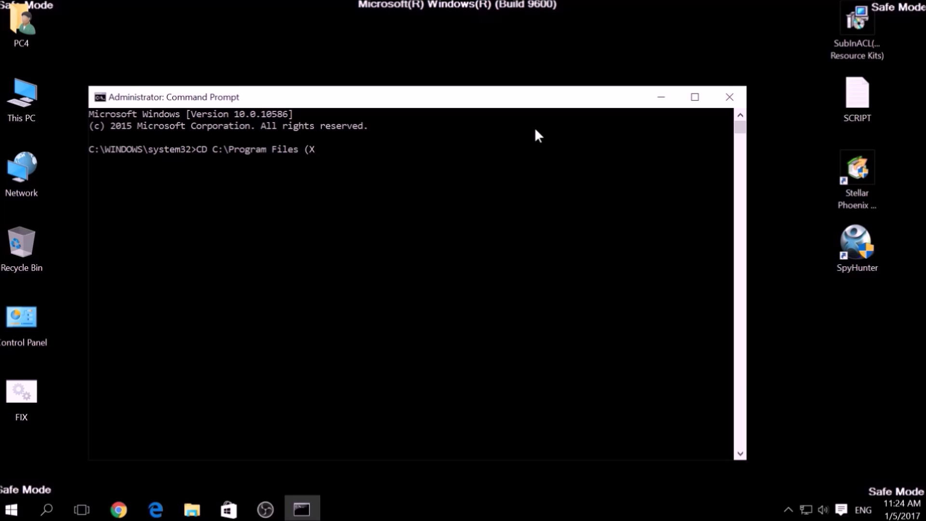
pyautogui.press('BackSpace')
pyautogui.write('x86)\\Windows Resource Kits')
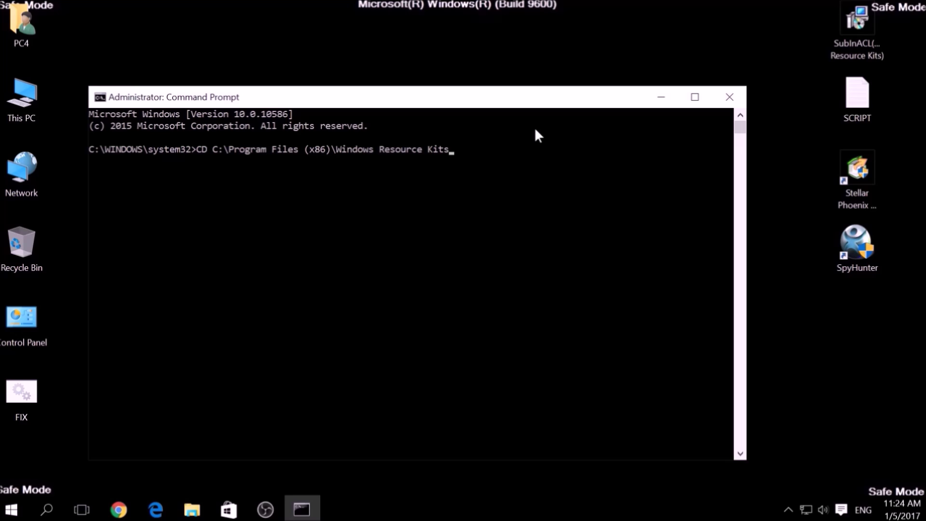
pyautogui.write('\\T')
pyautogui.write('l')
pyautogui.press('BackSpace')
pyautogui.press('BackSpace')
pyautogui.write('ols')
pyautogui.press('Return')
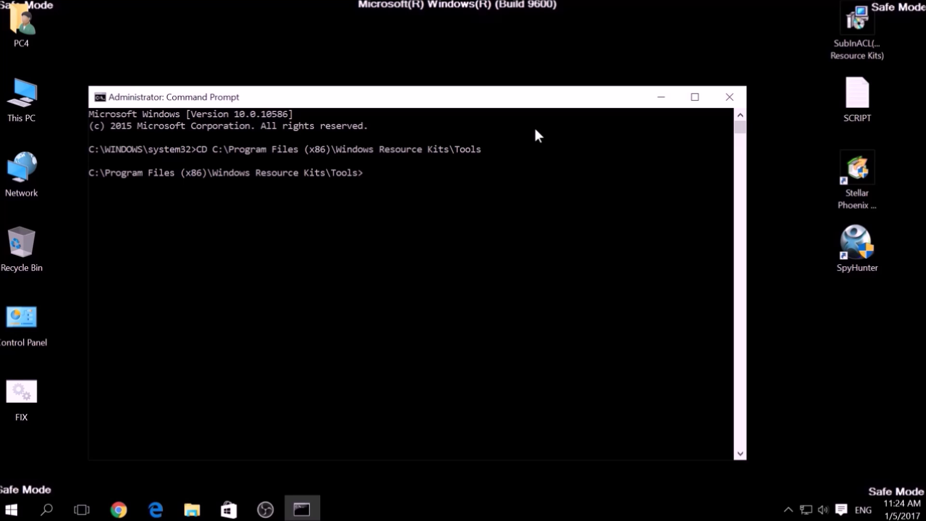
# Step: Run FIX.bat, then close the console once it finishes
pyautogui.write('FIX.bat')
pyautogui.press('Return')
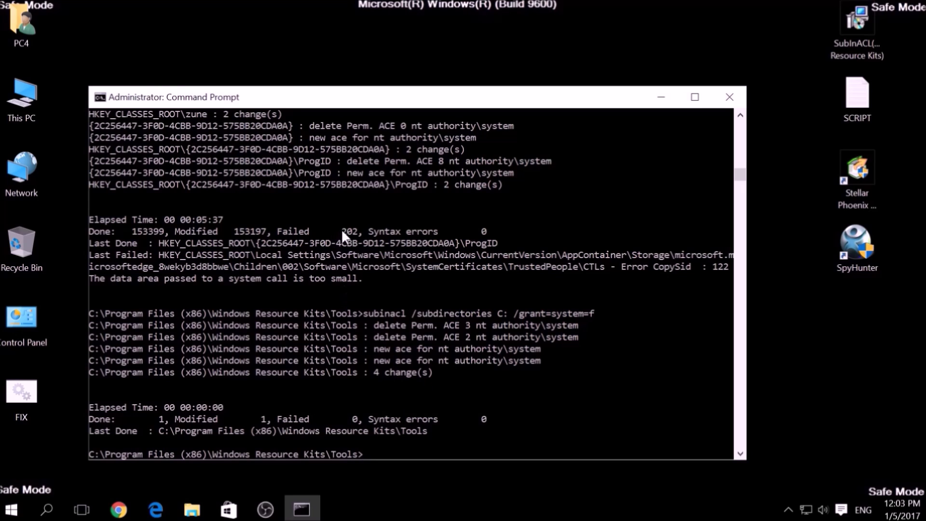
pyautogui.click(736, 91)
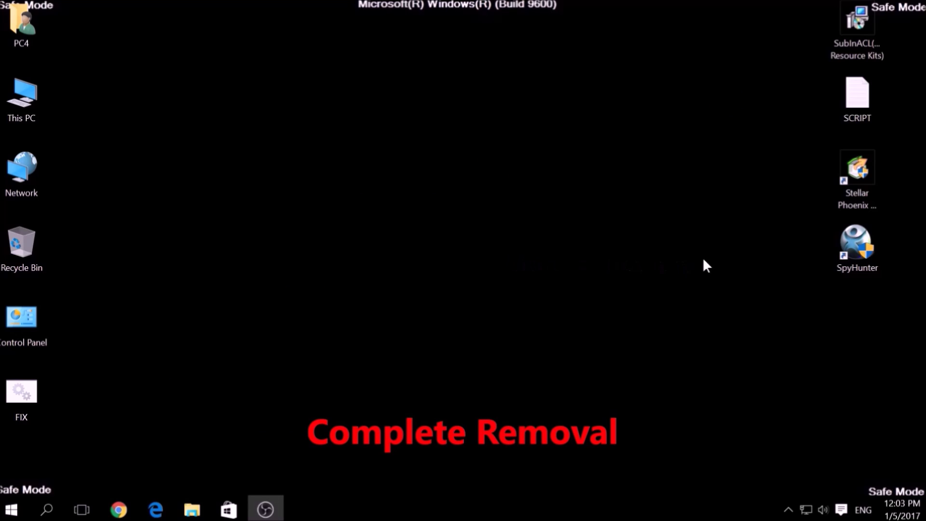
# Step: Launch SpyHunter 4 and start a Quick Scan from Malware Scan
pyautogui.doubleClick(847, 262)
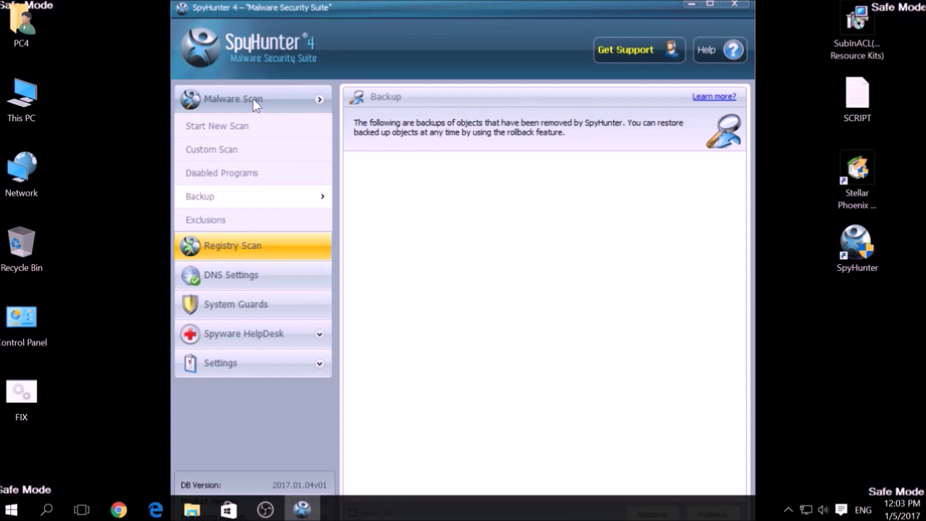
pyautogui.click(246, 129)
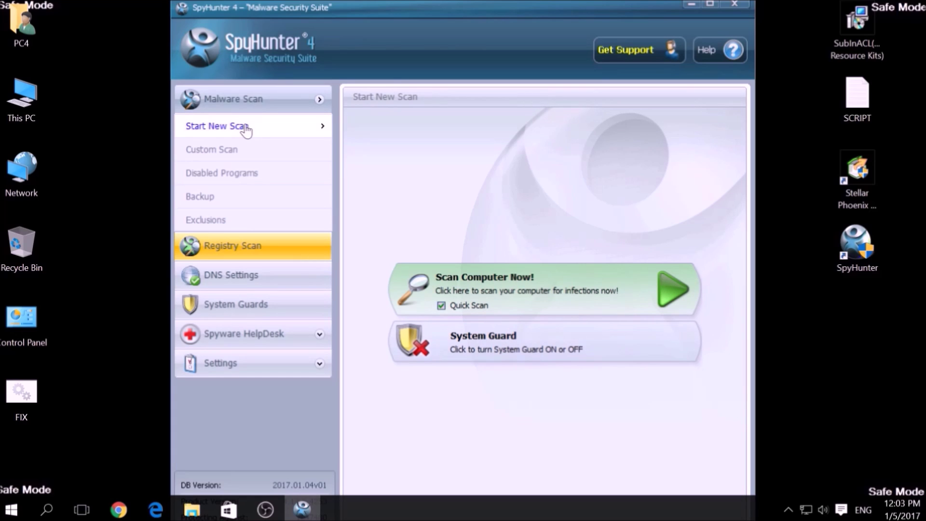
pyautogui.click(544, 283)
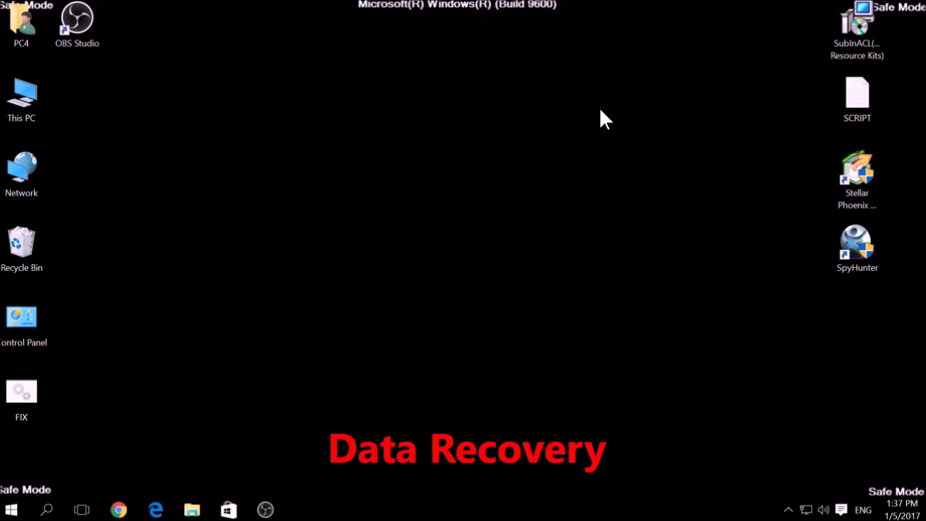
# Step: Launch Stellar Phoenix, start a normal scan of drive C:, then abort it
pyautogui.click(851, 173)
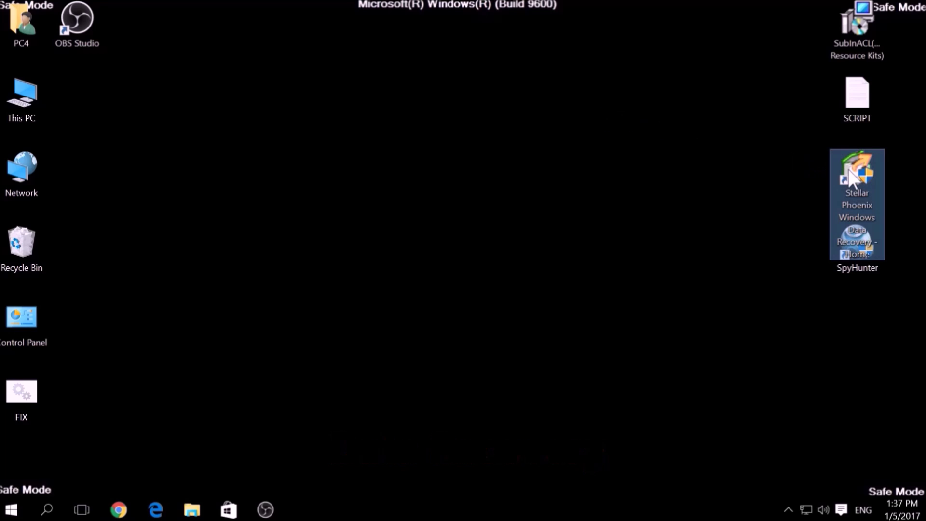
pyautogui.doubleClick(850, 173)
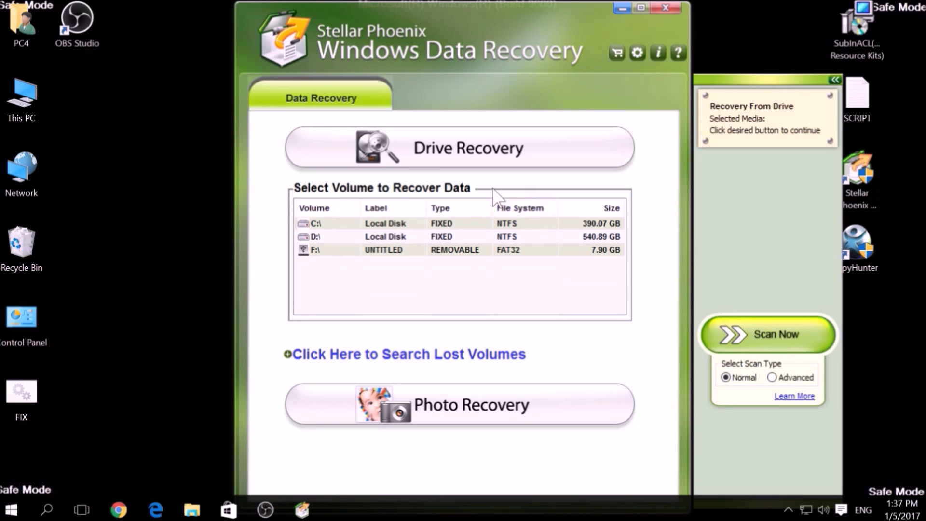
pyautogui.click(397, 225)
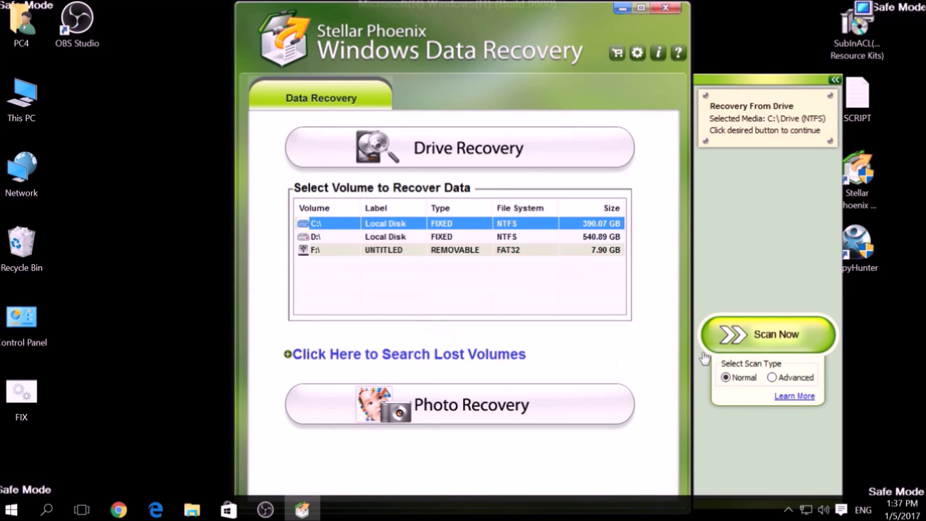
pyautogui.click(794, 377)
pyautogui.click(749, 378)
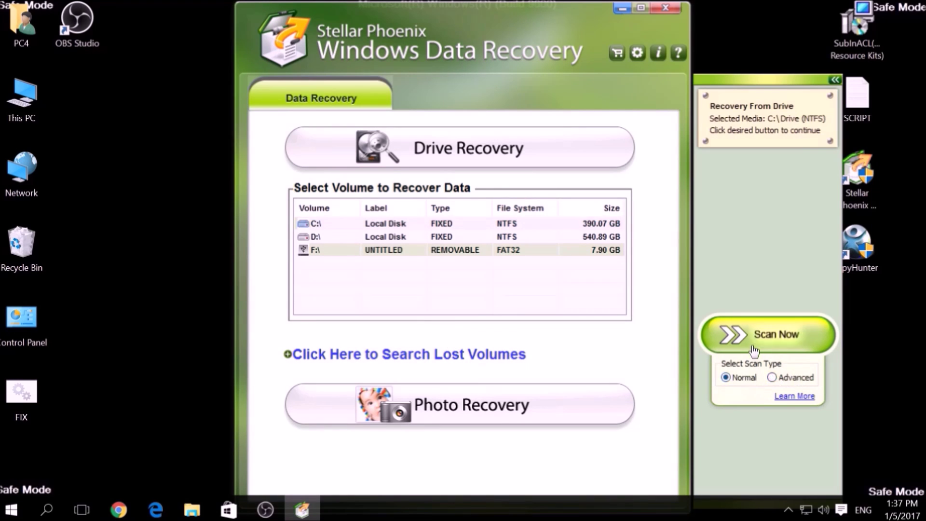
pyautogui.click(753, 339)
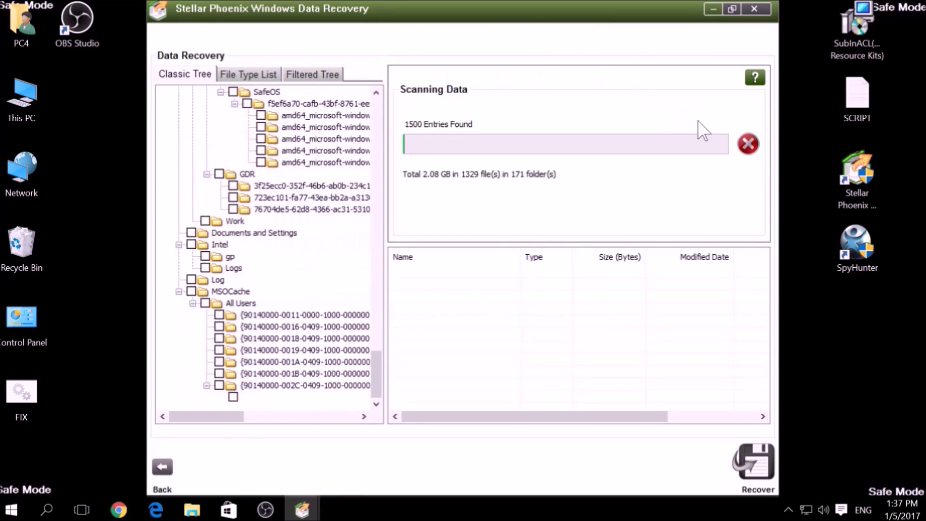
pyautogui.click(747, 145)
pyautogui.click(550, 175)
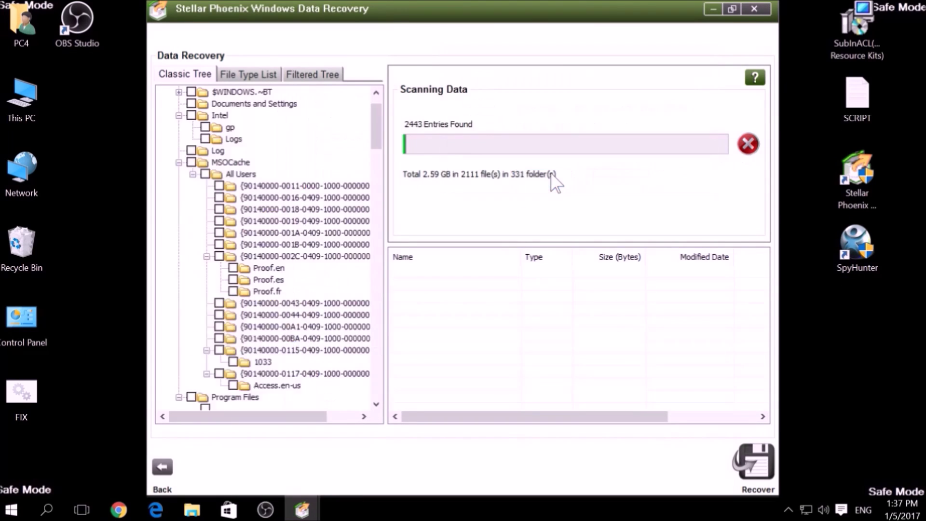
# Step: Mark $AttrDef, $BadClus, $Bitmap, $LogFile, $Extend, $WINDOWS.~BT and autoexec.bat, then exit without rescanning
pyautogui.click(397, 271)
pyautogui.click(396, 284)
pyautogui.click(396, 297)
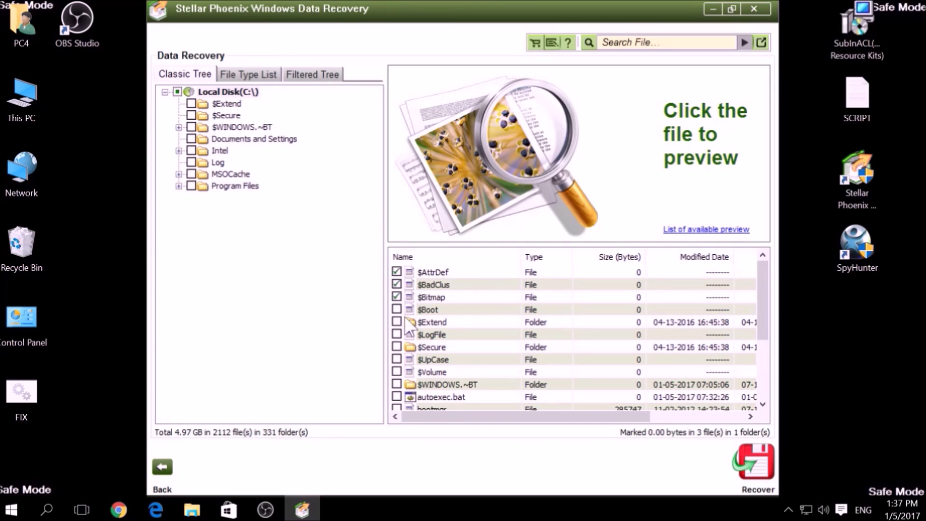
pyautogui.click(396, 334)
pyautogui.click(396, 322)
pyautogui.scroll(-3, 401, 317)
pyautogui.click(397, 297)
pyautogui.click(397, 284)
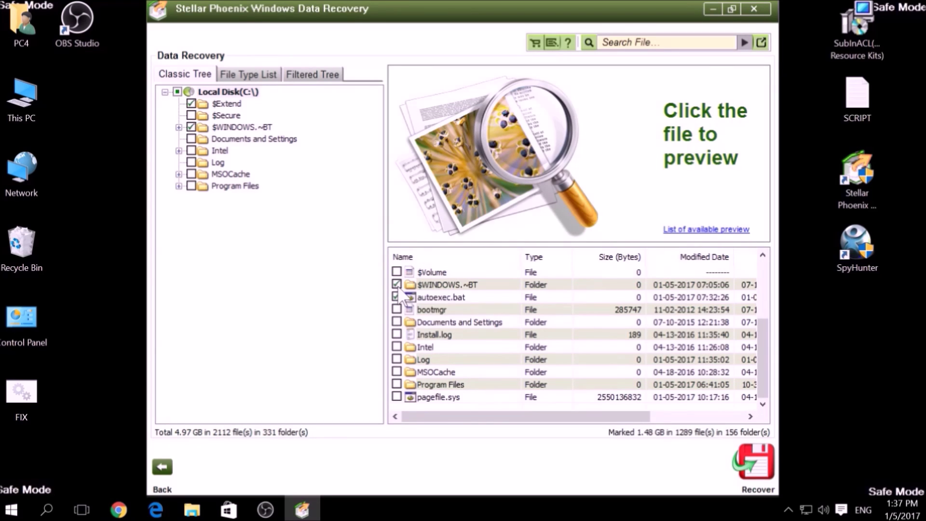
pyautogui.click(755, 14)
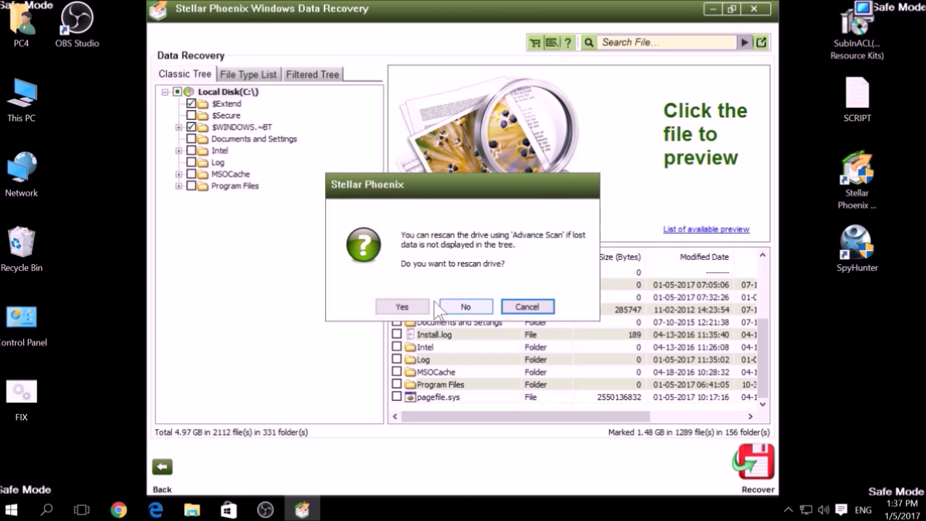
pyautogui.click(455, 306)
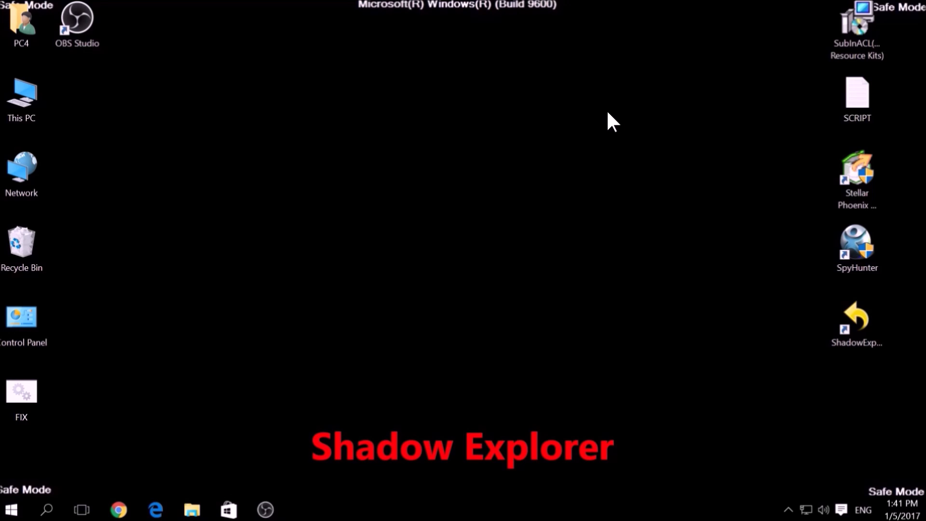
# Step: Launch ShadowExplorer, dismiss the update notice, and select Intel, MSOCache, System Volume Information and Recovery on C:
pyautogui.click(855, 331)
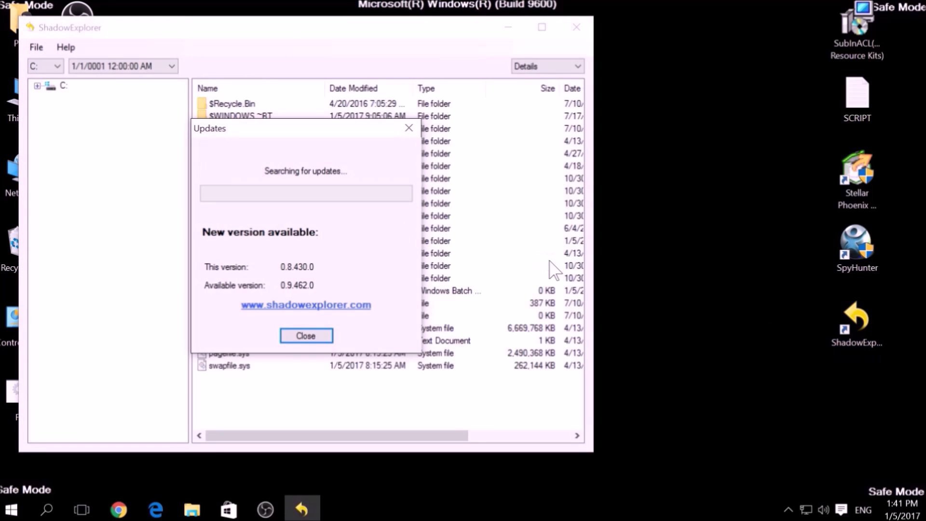
pyautogui.click(410, 129)
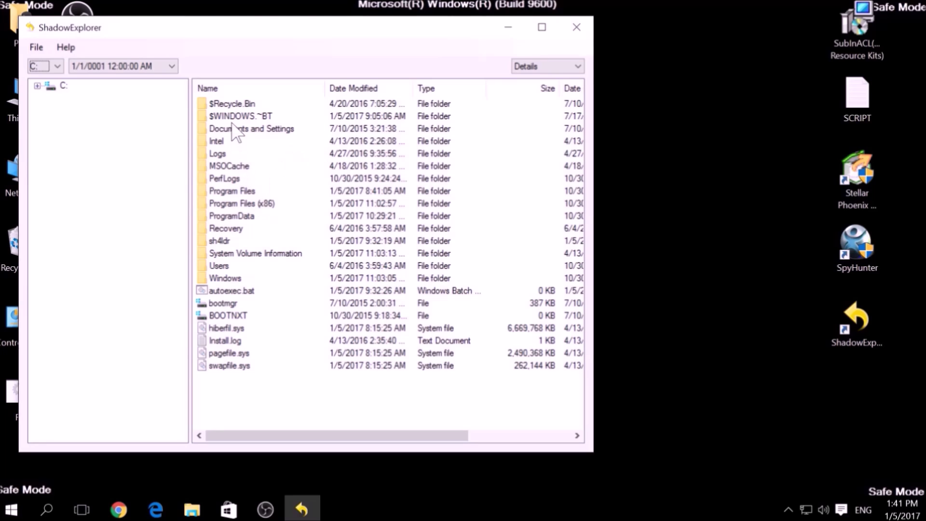
pyautogui.click(217, 145)
pyautogui.click(223, 167)
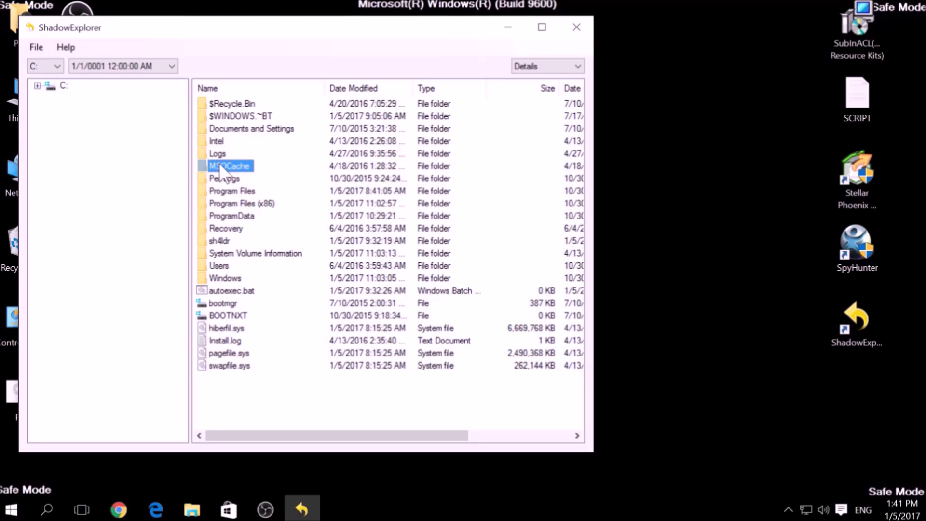
pyautogui.click(227, 254)
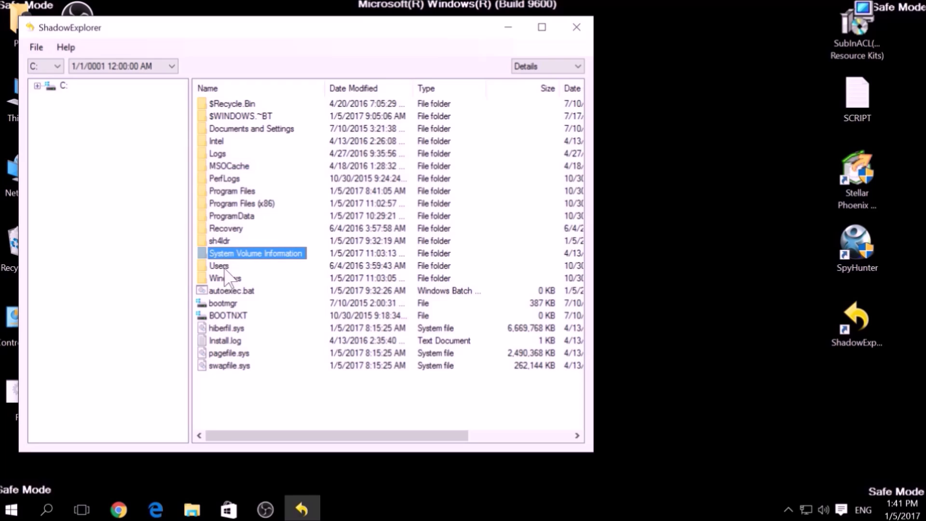
pyautogui.click(220, 229)
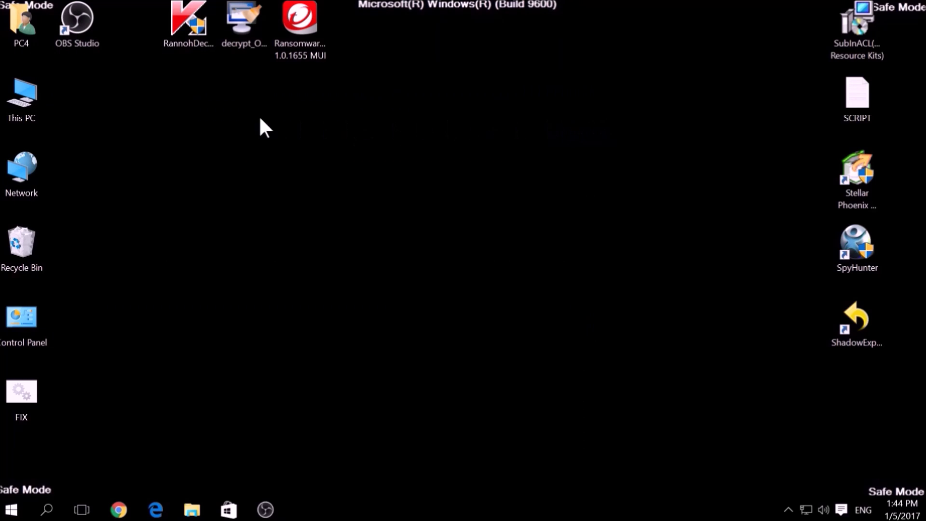
# Step: Launch Kaspersky RannohDecryptor from the desktop, check that it reaches Ready to scan, then close it
pyautogui.moveTo(147, 85); pyautogui.dragTo(359, 3)
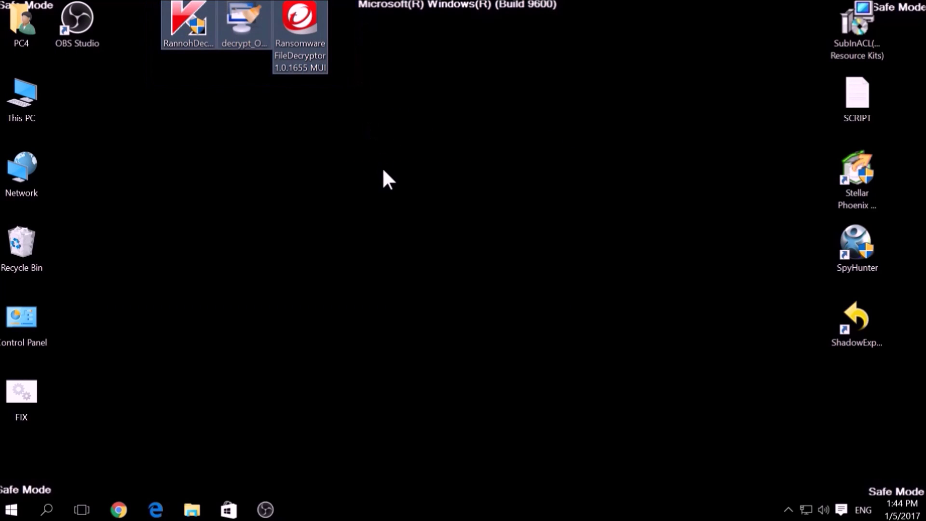
pyautogui.click(383, 172)
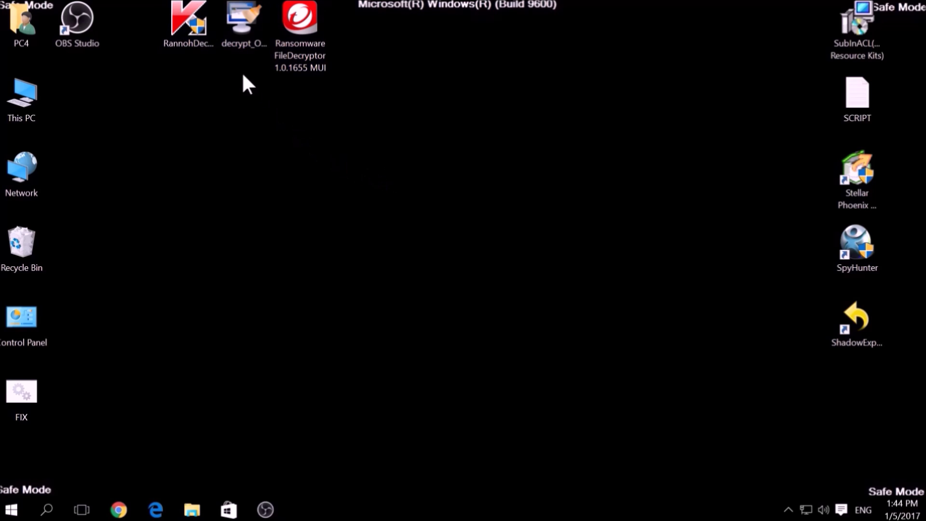
pyautogui.doubleClick(202, 31)
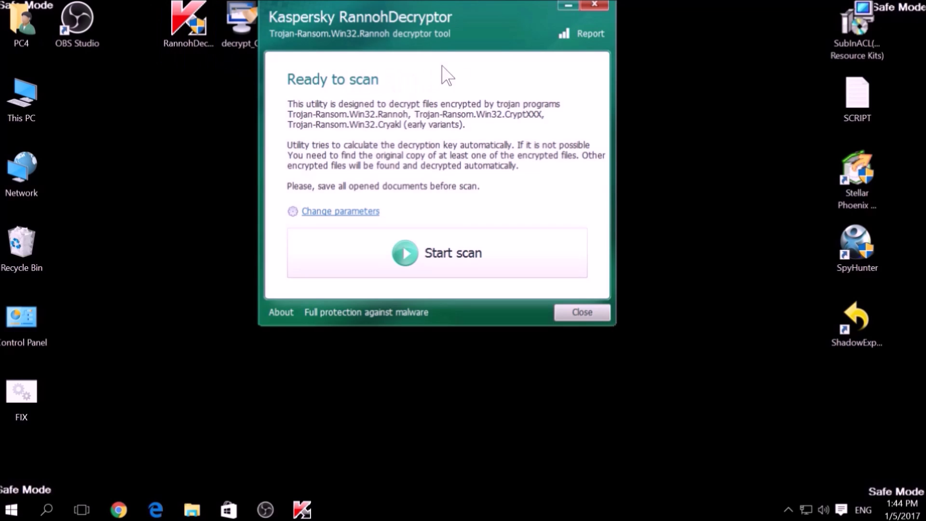
pyautogui.click(572, 1)
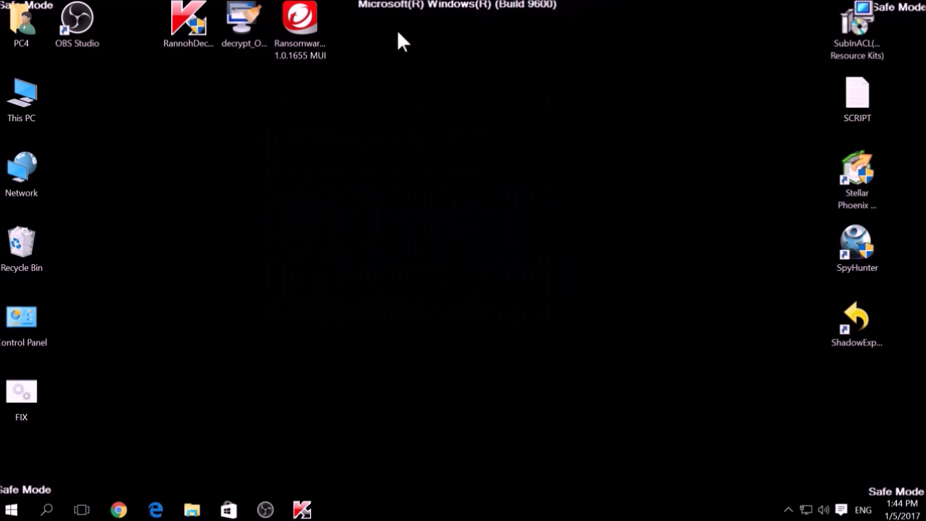
# Step: Start the Emsisoft Decrypter for OpenToYou, accept its license, and select drive C:\
pyautogui.doubleClick(246, 27)
pyautogui.click(538, 353)
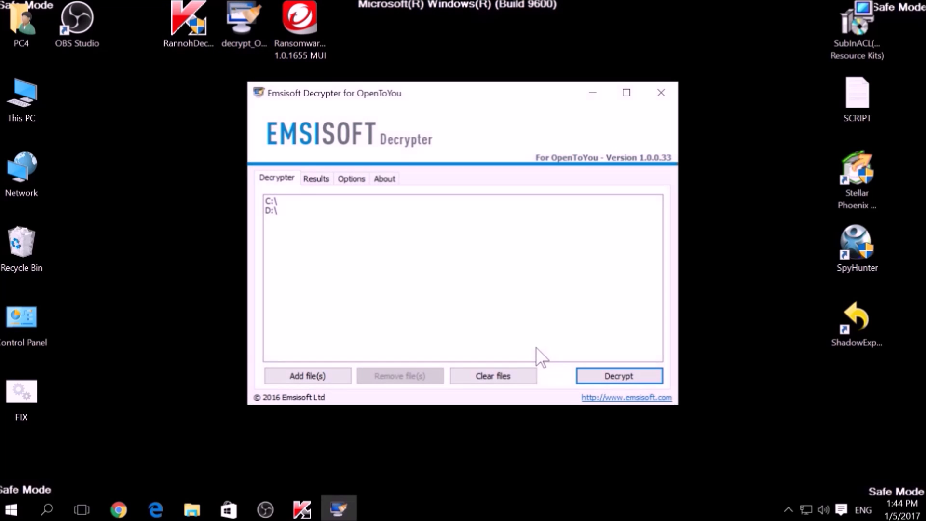
pyautogui.click(283, 200)
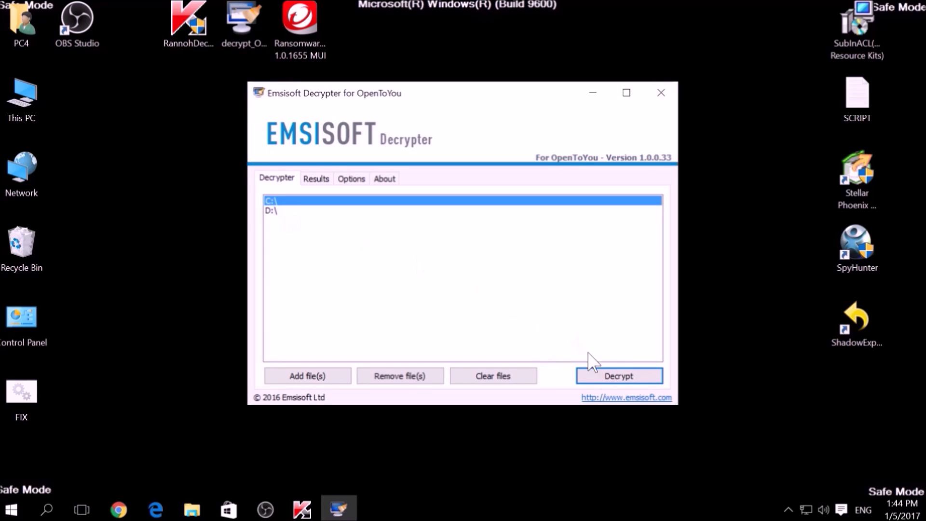
# Step: Set Emsisoft aside and launch Trend Micro Ransomware File Decryptor, accepting its terms and leaving the ransomware name unselected
pyautogui.click(593, 93)
pyautogui.doubleClick(294, 43)
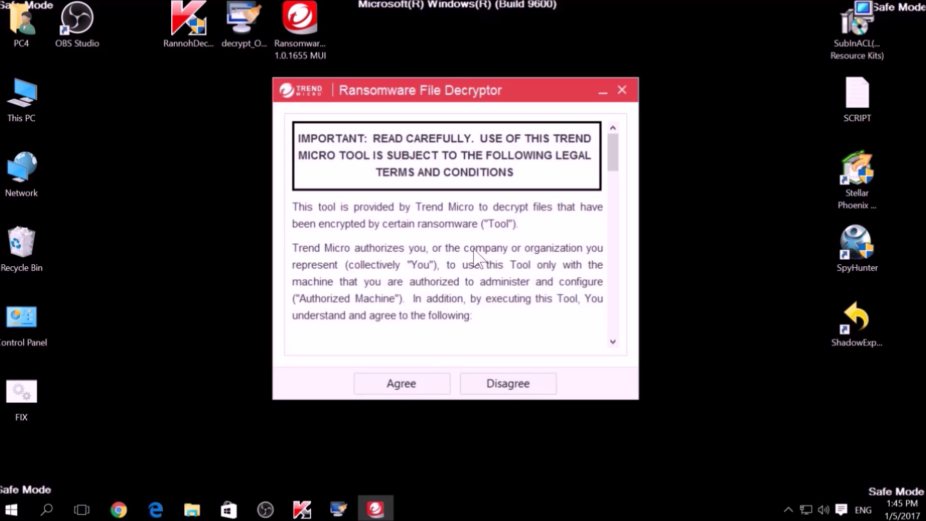
pyautogui.click(419, 388)
pyautogui.click(436, 261)
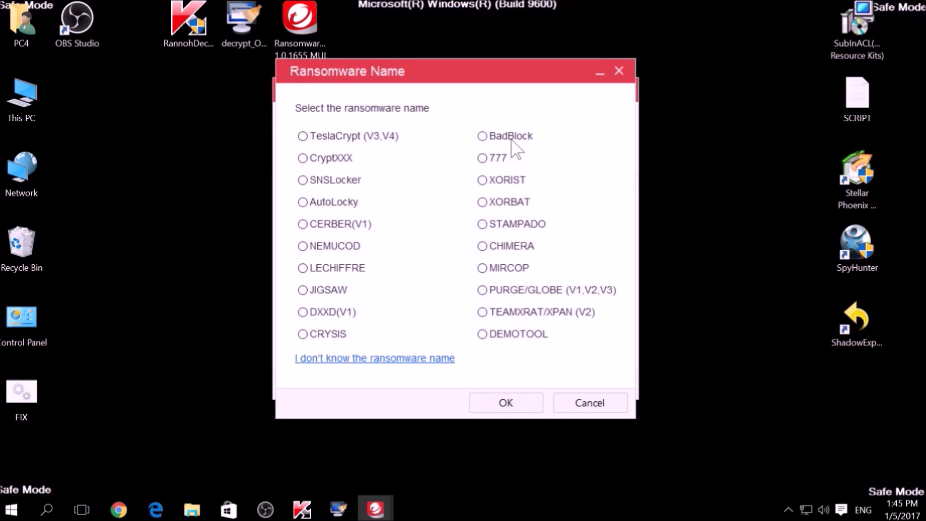
pyautogui.click(565, 399)
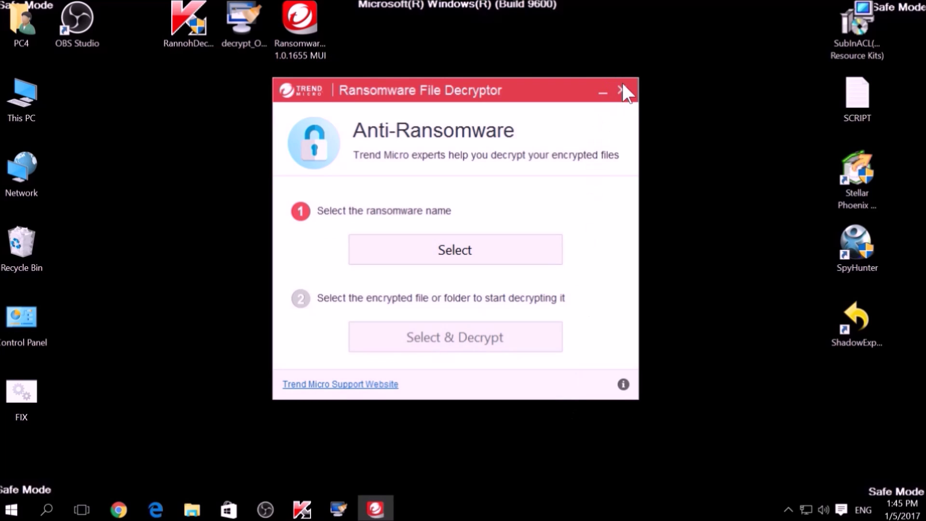